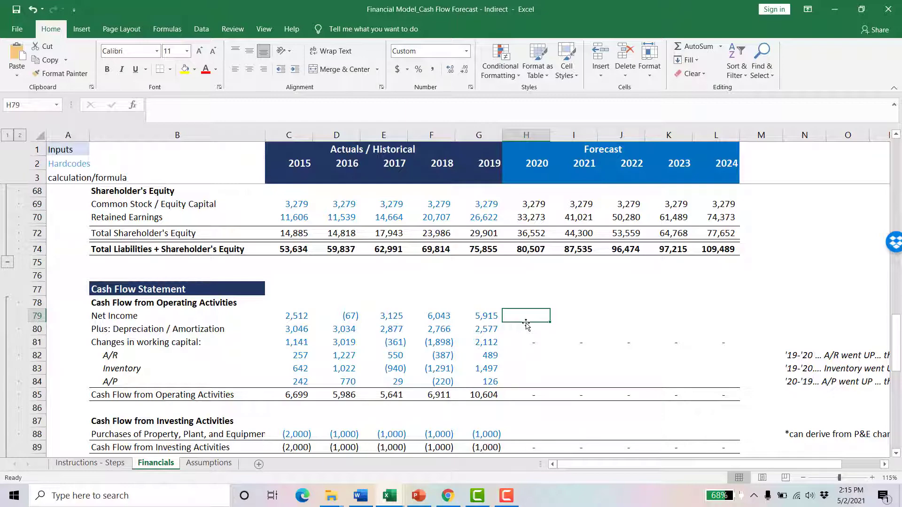
# - Link the 2020 Net Income in the cash flow statement (H79) to the income statement's Net Income with =H42
pyautogui.write('=')
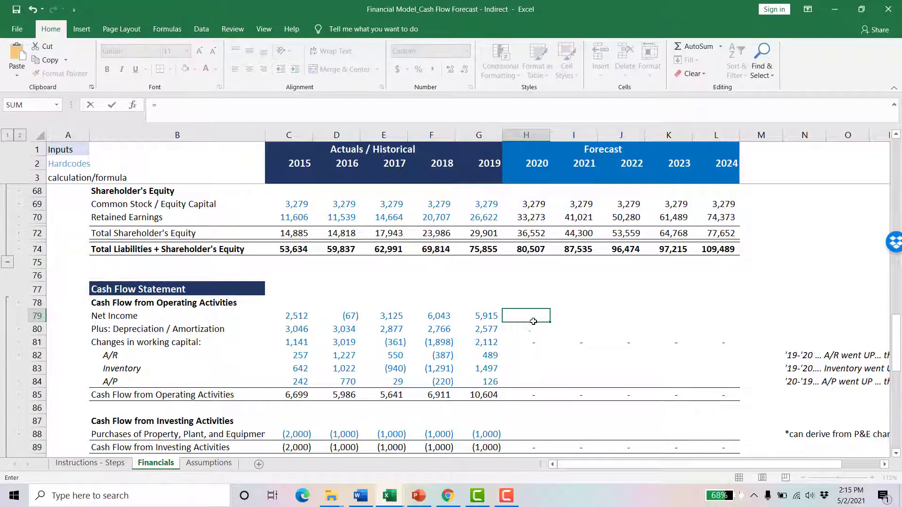
pyautogui.scroll(12, 525, 324)
pyautogui.scroll(2, 534, 321)
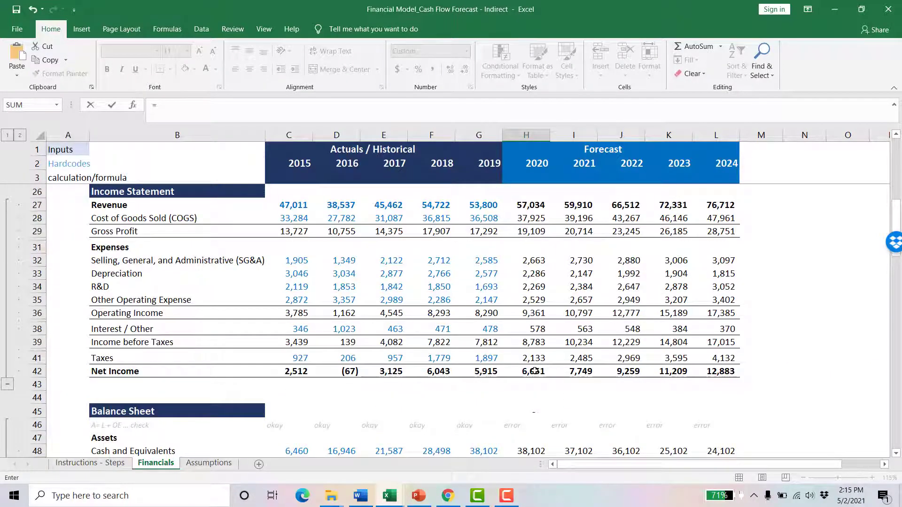
pyautogui.click(535, 371)
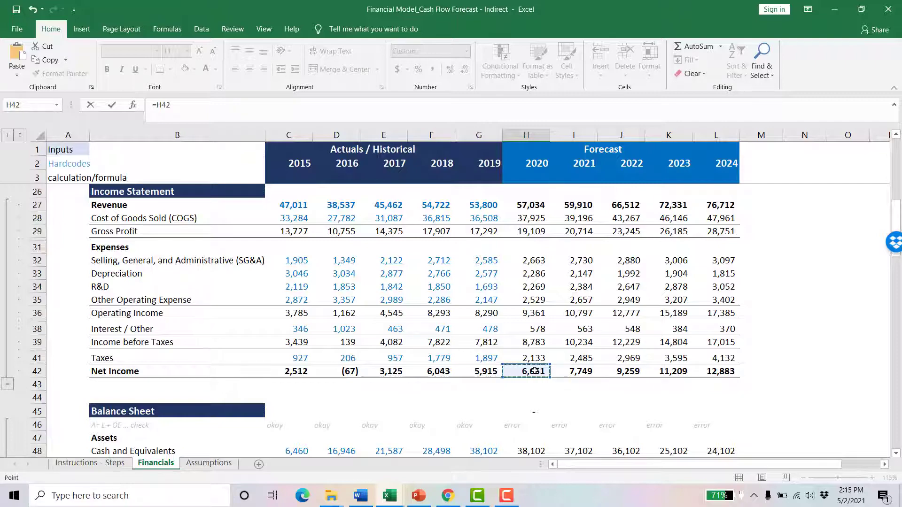
pyautogui.press('Return')
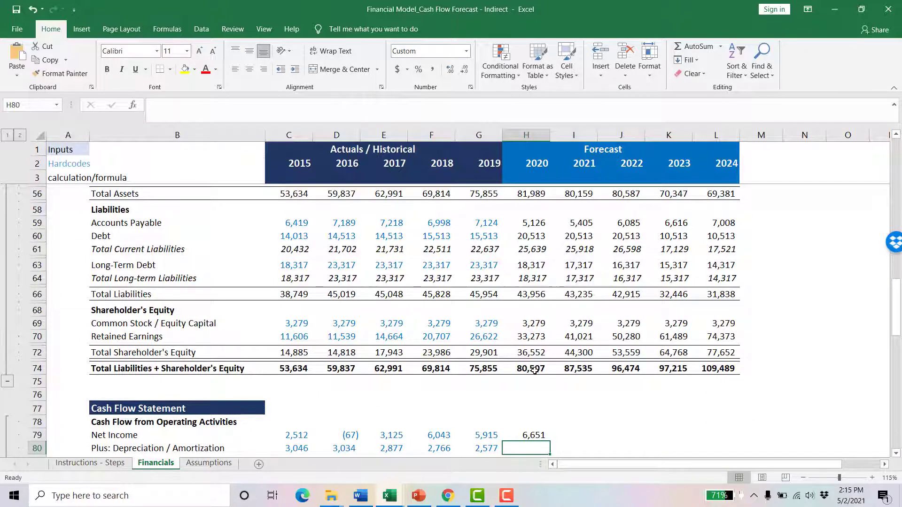
# - Link the 2020 Depreciation / Amortization add-back in H80 to the income statement's Depreciation with =H33
pyautogui.scroll(-1, 535, 371)
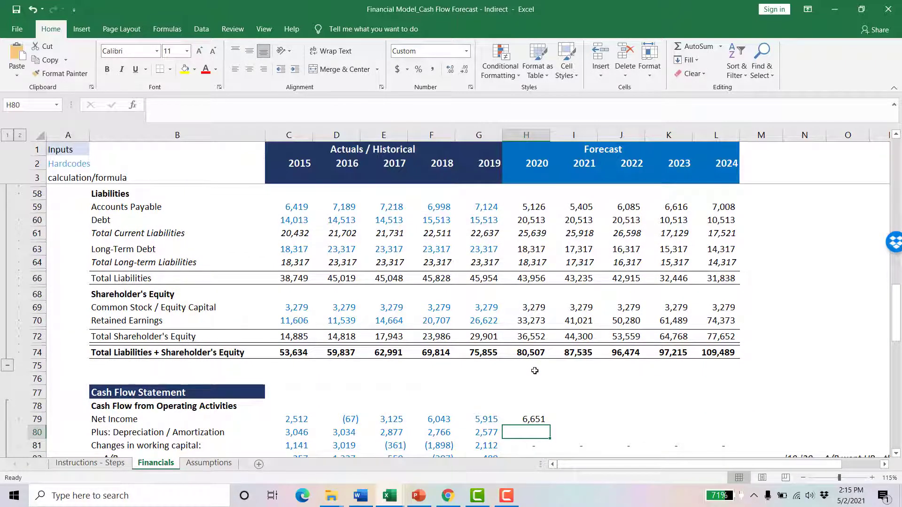
pyautogui.write('=')
pyautogui.scroll(10, 534, 371)
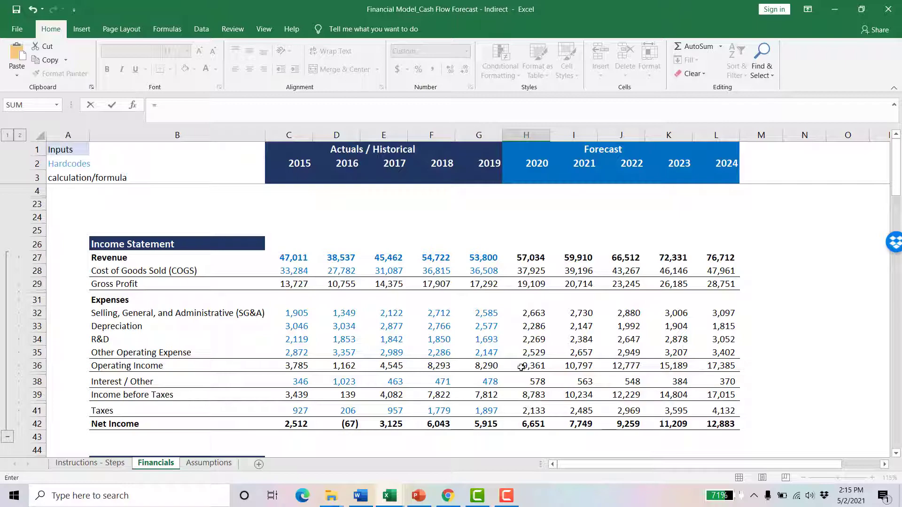
pyautogui.click(540, 326)
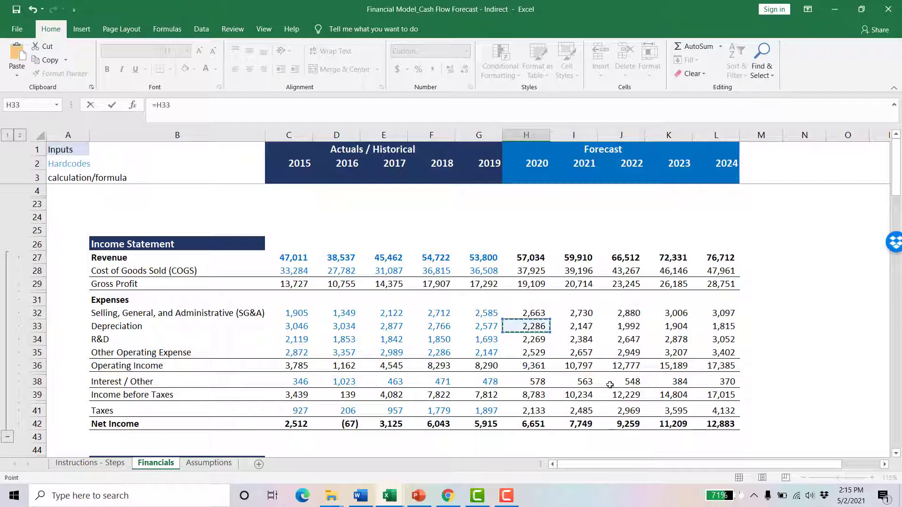
pyautogui.press('Return')
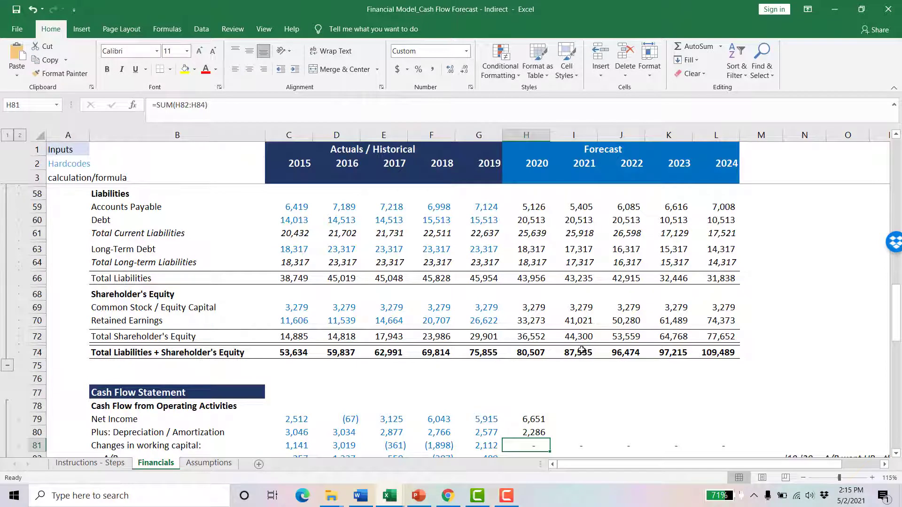
pyautogui.press('Up')
pyautogui.press('Up')
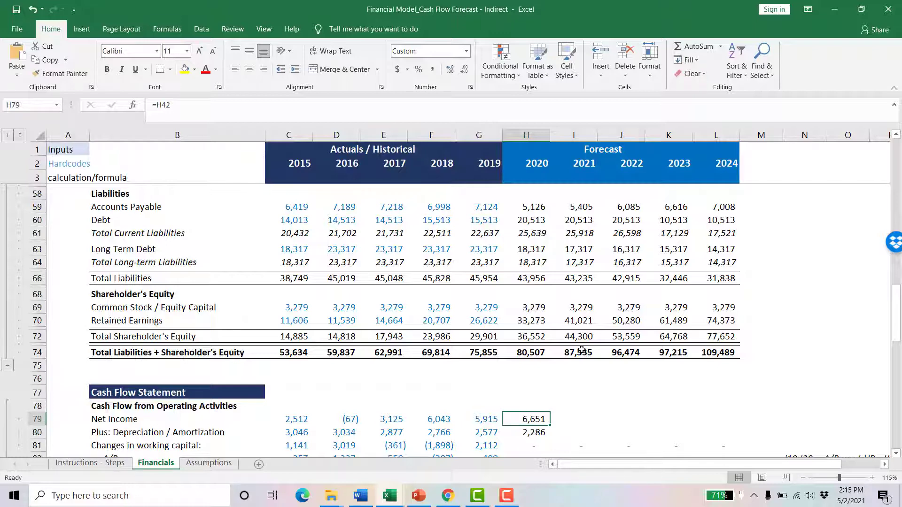
# - Calculate the 2020 A/R working capital change in H82 as 2019 minus 2020 Accounts Receivable with =G49-H49
pyautogui.scroll(-2, 577, 344)
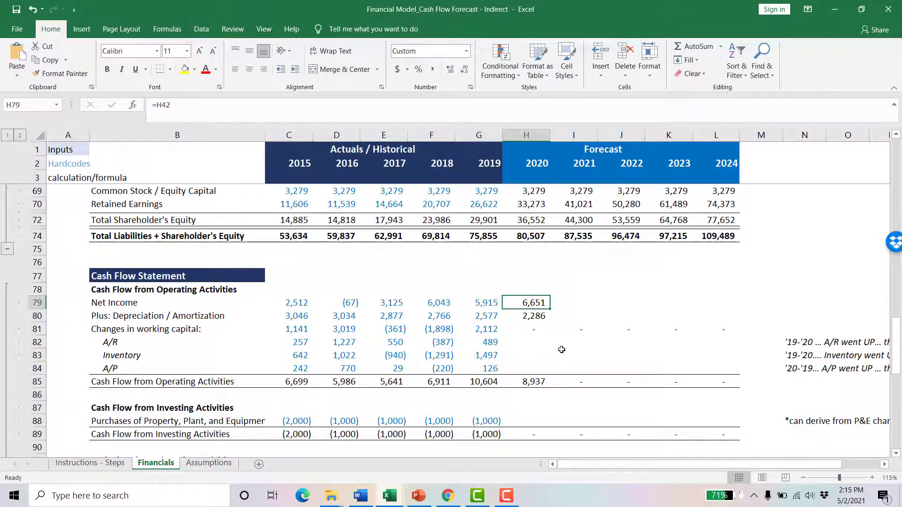
pyautogui.click(530, 338)
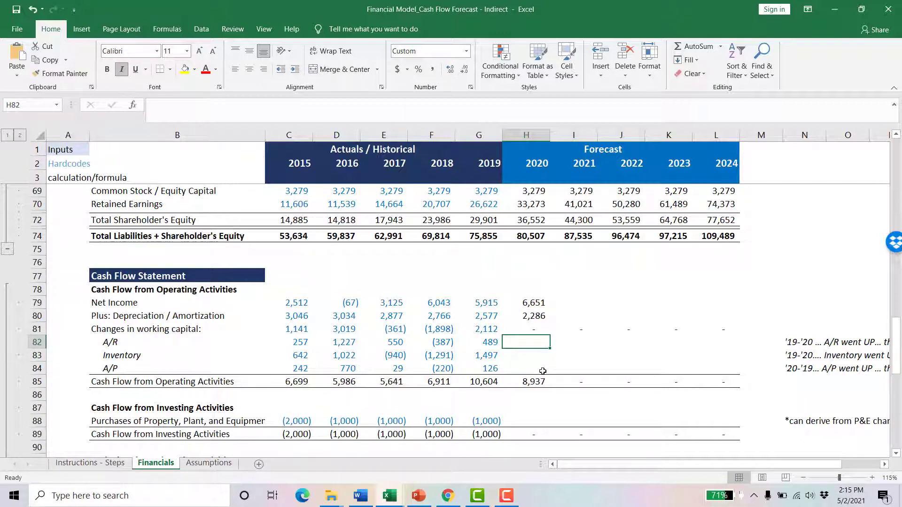
pyautogui.write('=')
pyautogui.scroll(5, 547, 338)
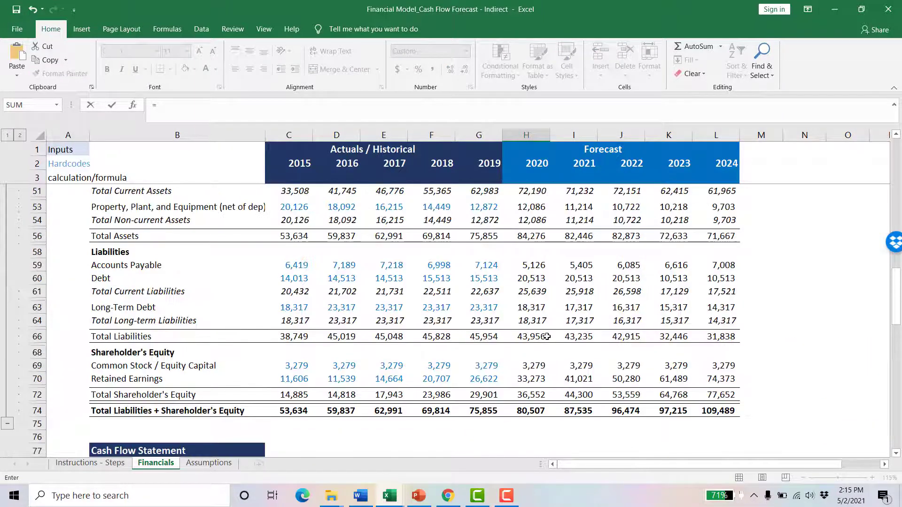
pyautogui.scroll(6, 547, 337)
pyautogui.scroll(-2, 537, 315)
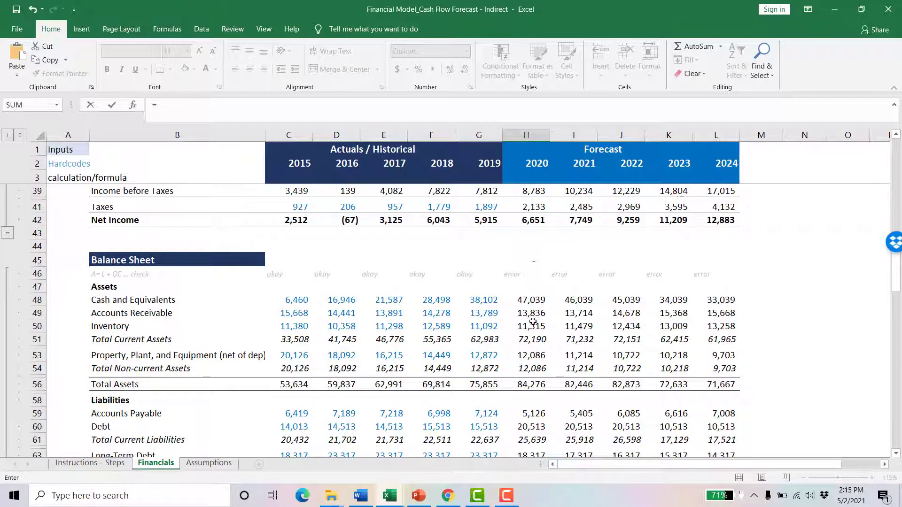
pyautogui.click(480, 313)
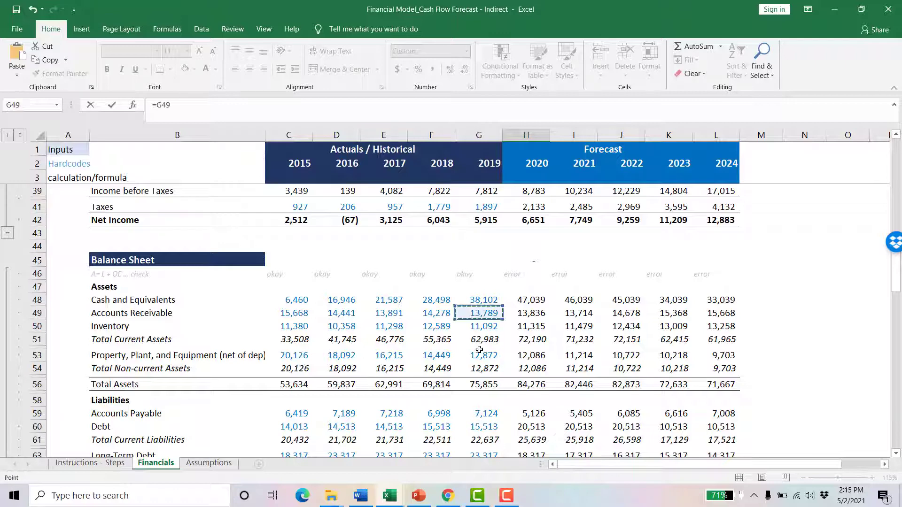
pyautogui.write('-')
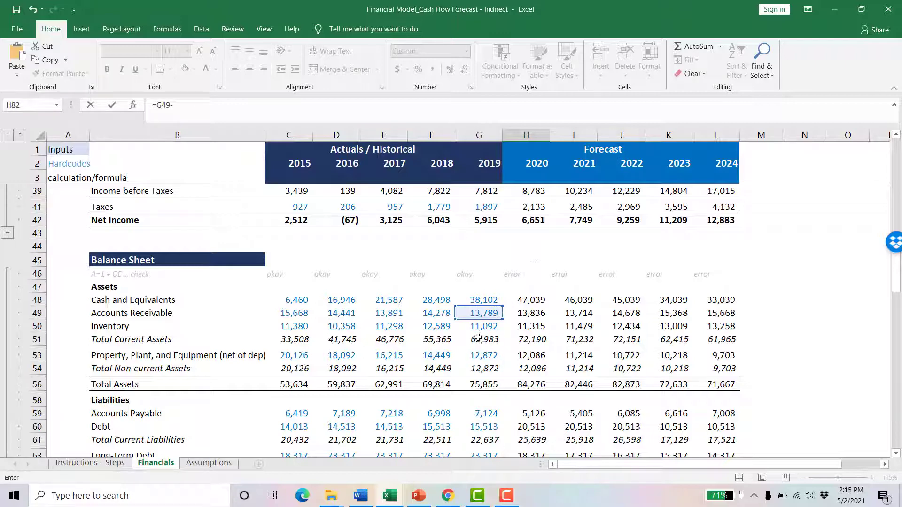
pyautogui.click(523, 314)
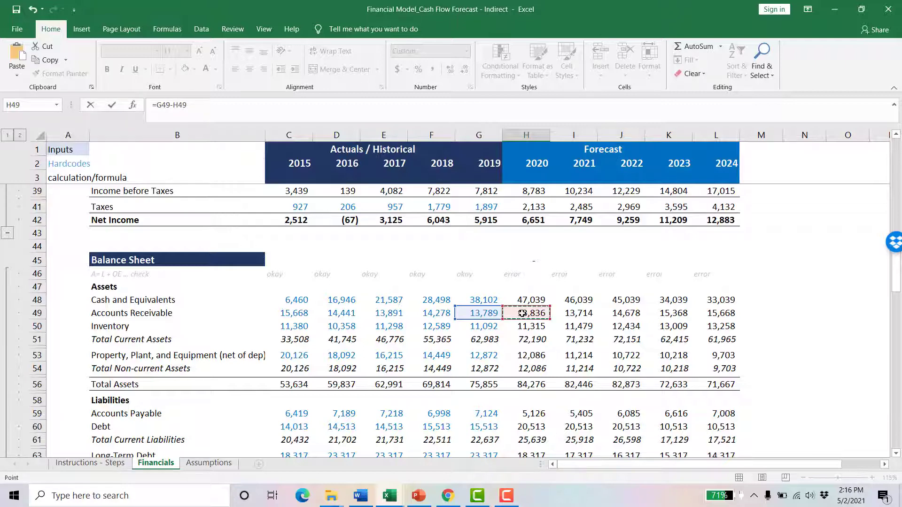
pyautogui.press('Return')
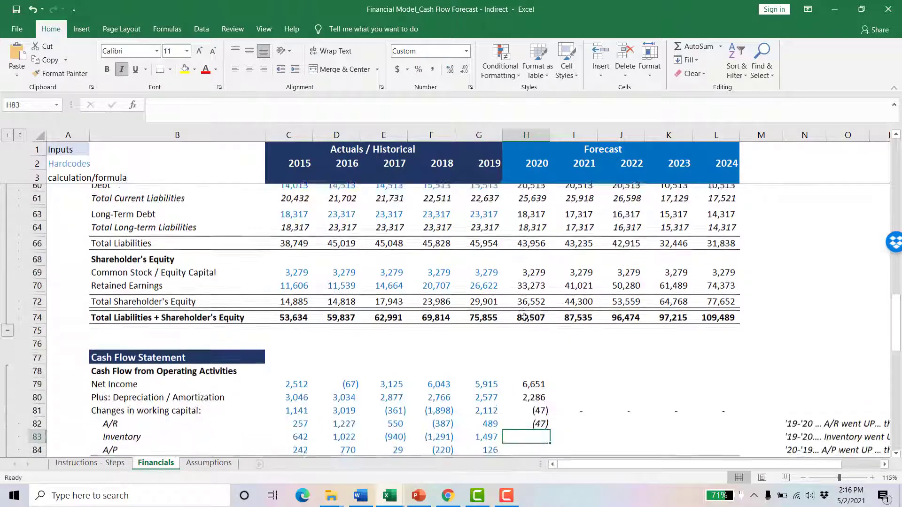
pyautogui.scroll(-2, 525, 317)
pyautogui.click(532, 373)
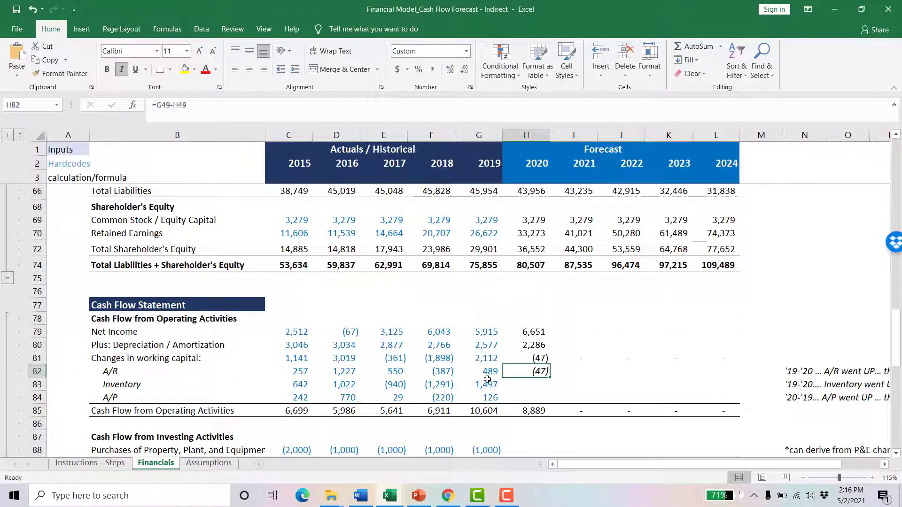
# - Calculate the 2020 Inventory working capital change in H83 as 2019 minus 2020 balance sheet Inventory with =G50-H50
pyautogui.click(537, 384)
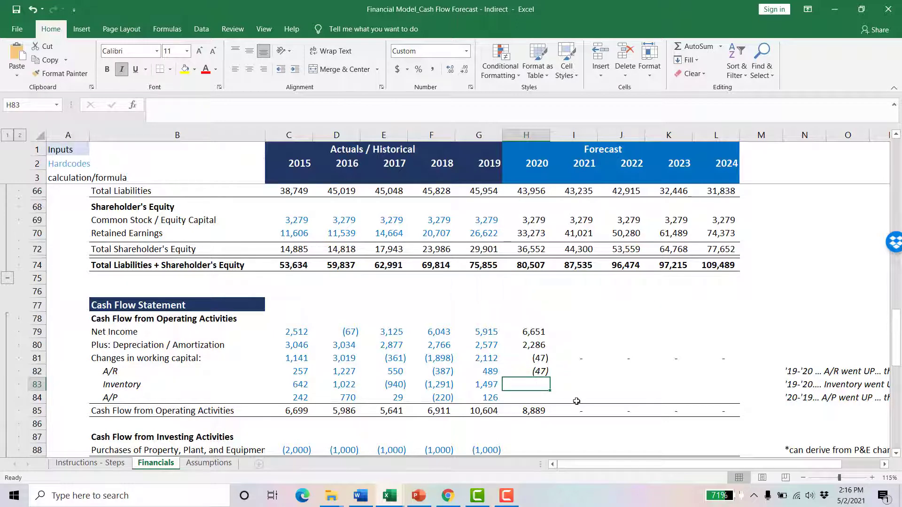
pyautogui.write('=')
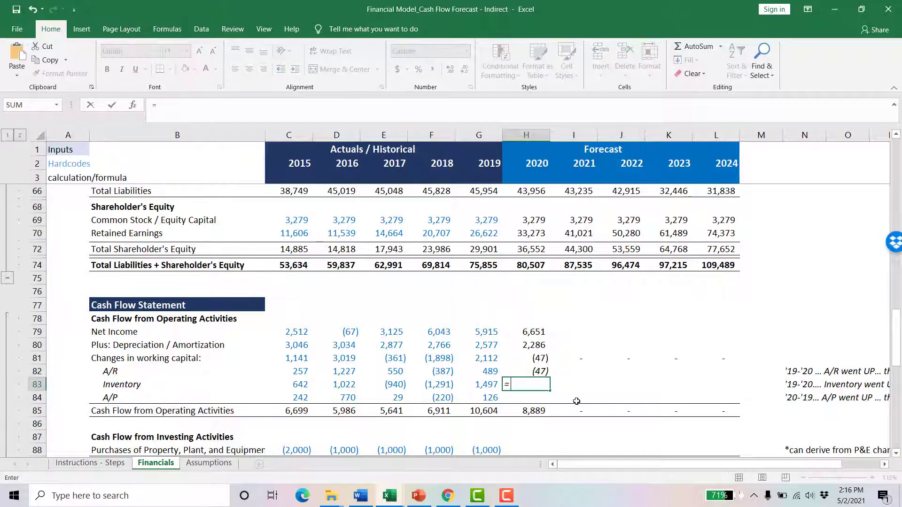
pyautogui.scroll(5, 559, 383)
pyautogui.scroll(2, 528, 303)
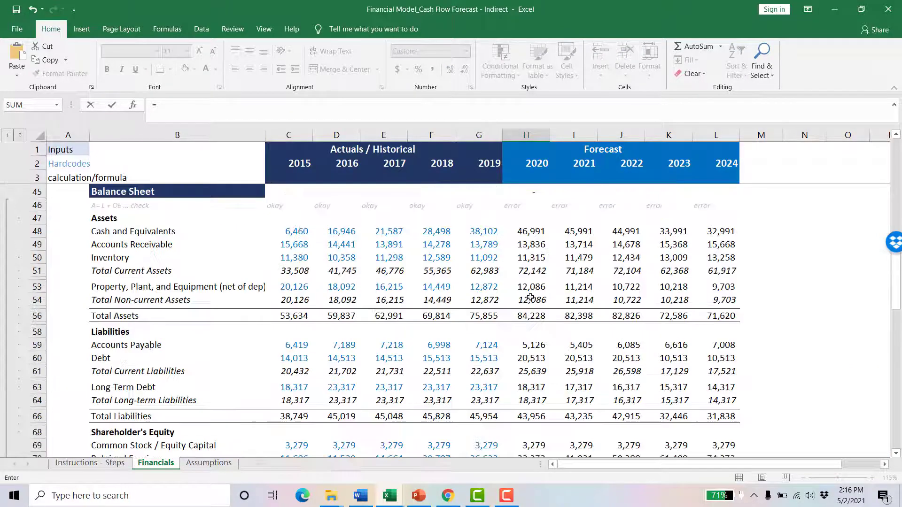
pyautogui.click(528, 259)
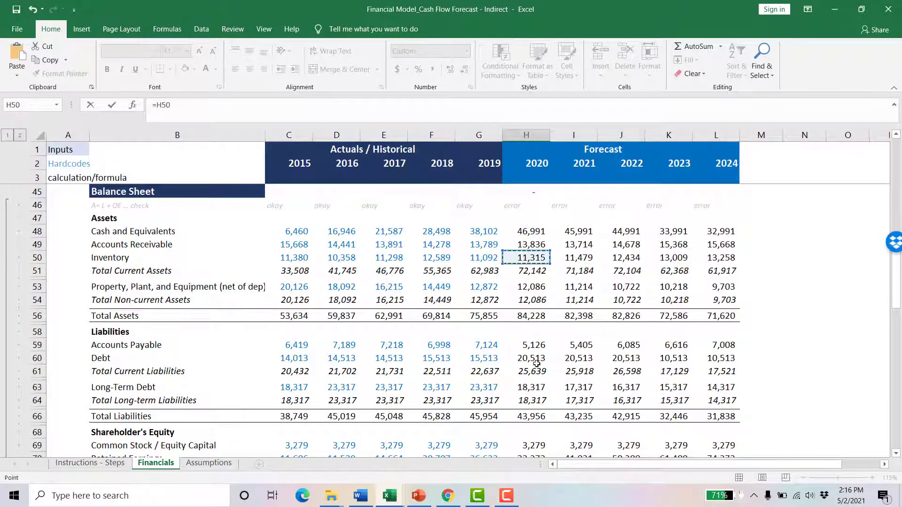
pyautogui.click(477, 259)
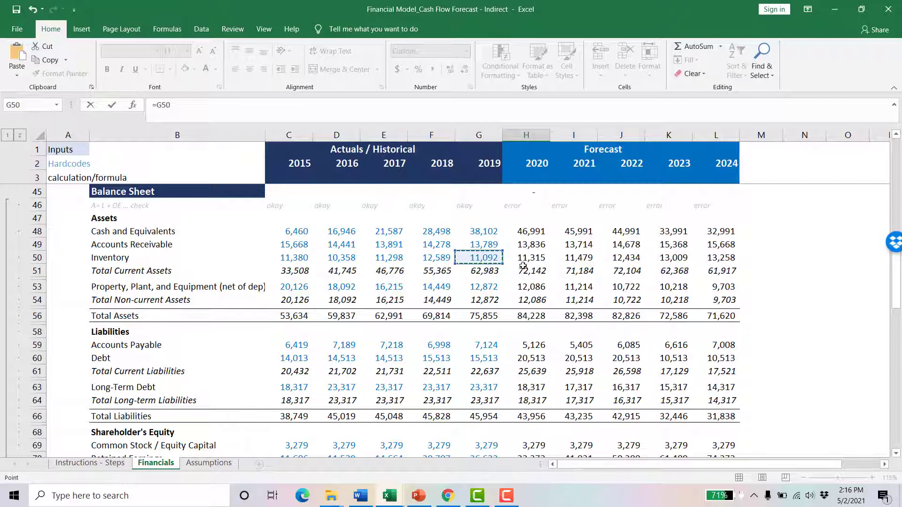
pyautogui.write('-')
pyautogui.click(526, 257)
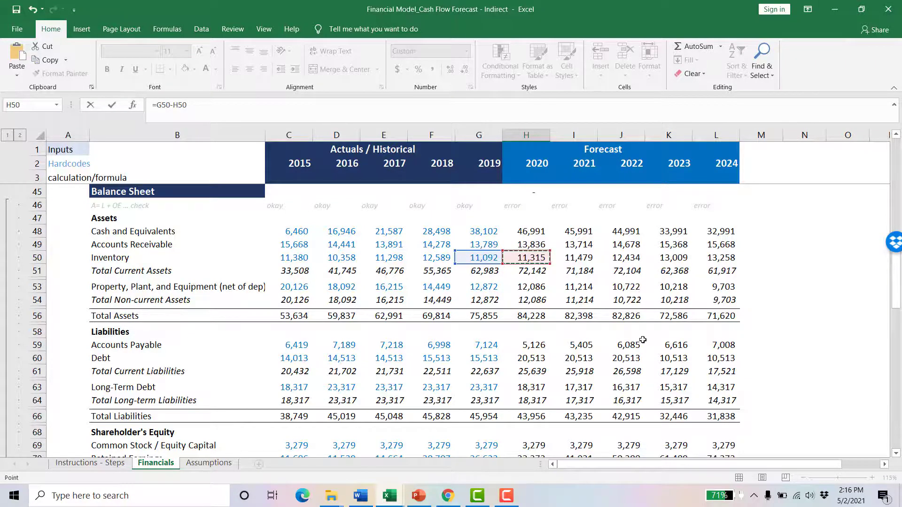
pyautogui.press('Return')
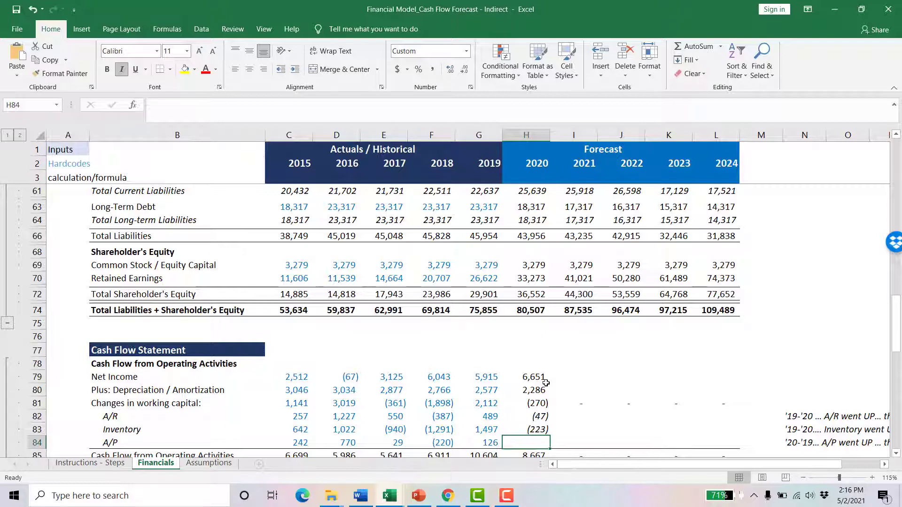
pyautogui.scroll(-1, 552, 385)
pyautogui.write('=')
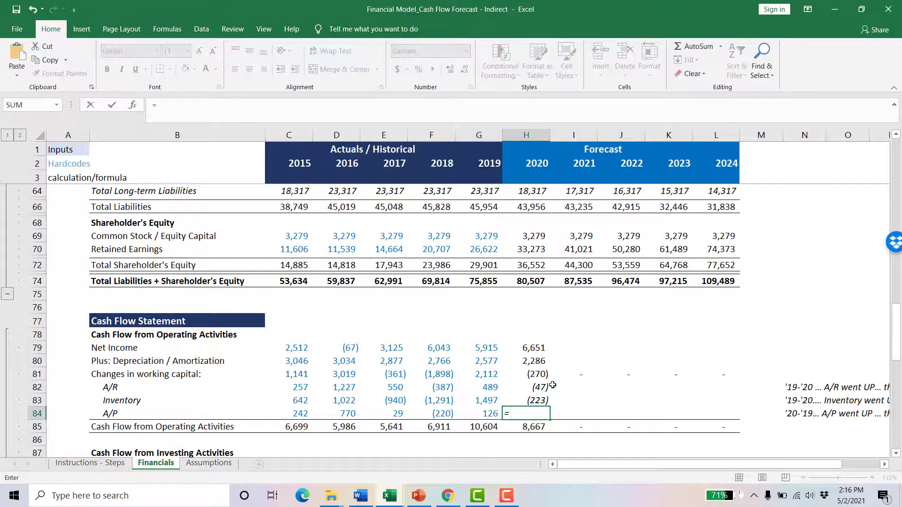
pyautogui.scroll(6, 588, 381)
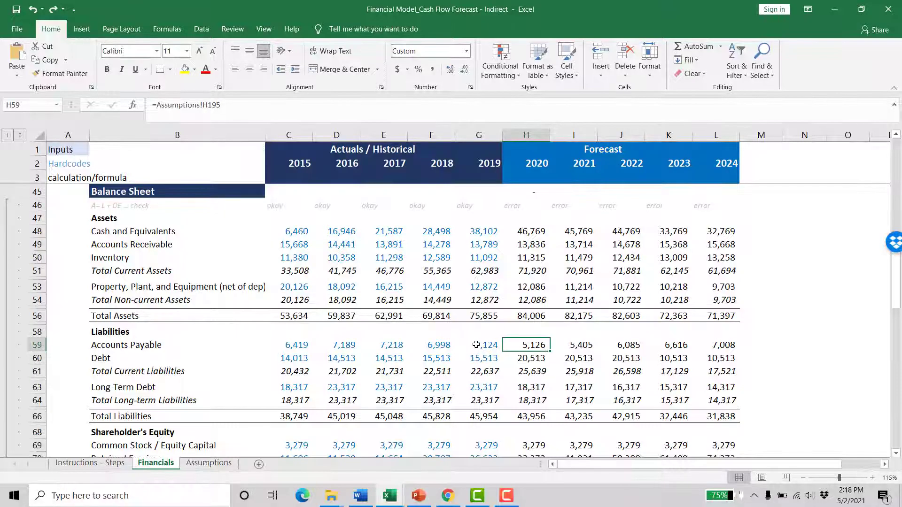
# - Compare the 2019 and 2020 Accounts Payable balances on the balance sheet
pyautogui.click(476, 345)
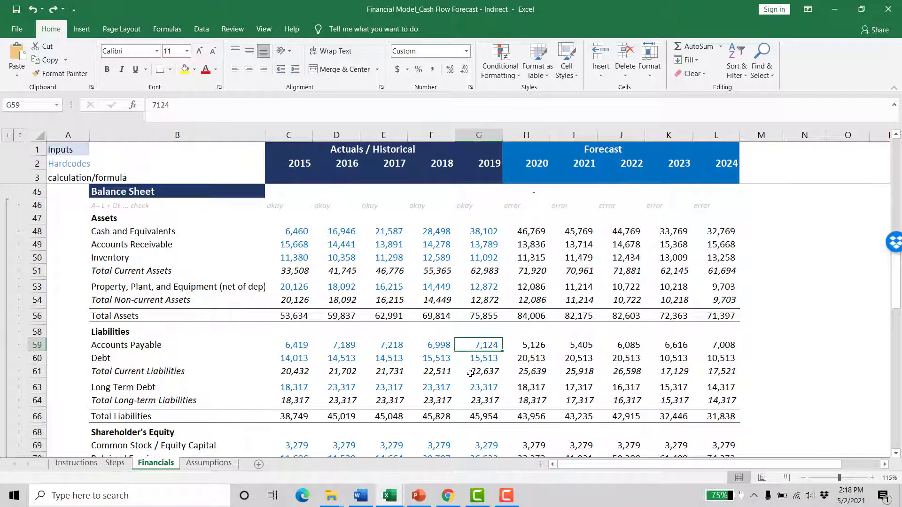
pyautogui.click(535, 345)
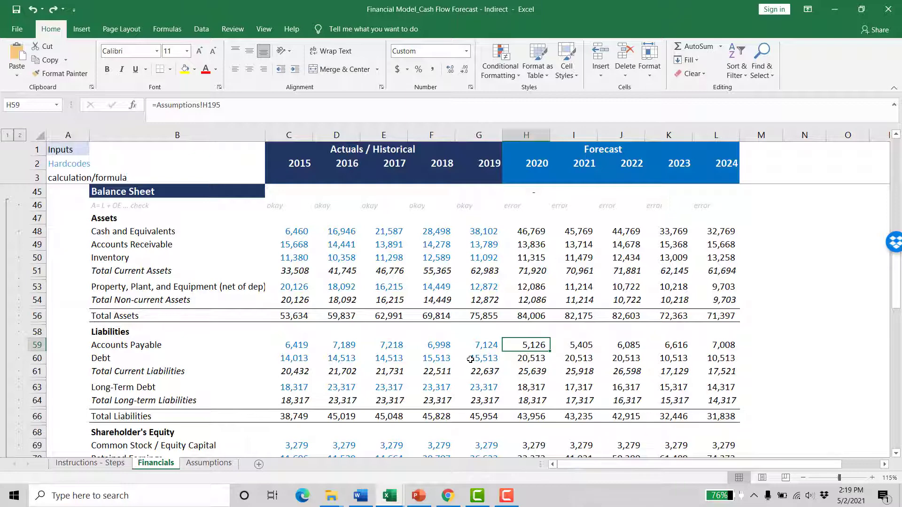
pyautogui.click(491, 343)
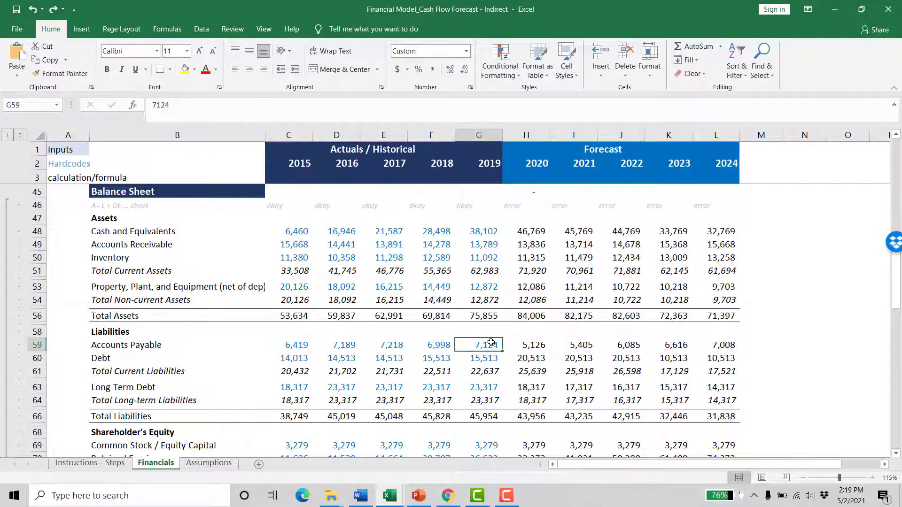
pyautogui.moveTo(491, 342); pyautogui.dragTo(516, 347)
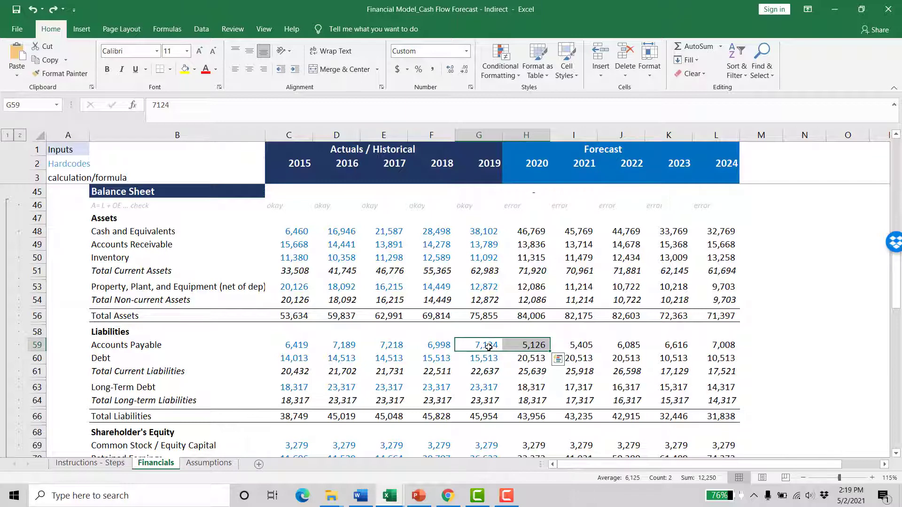
pyautogui.click(522, 346)
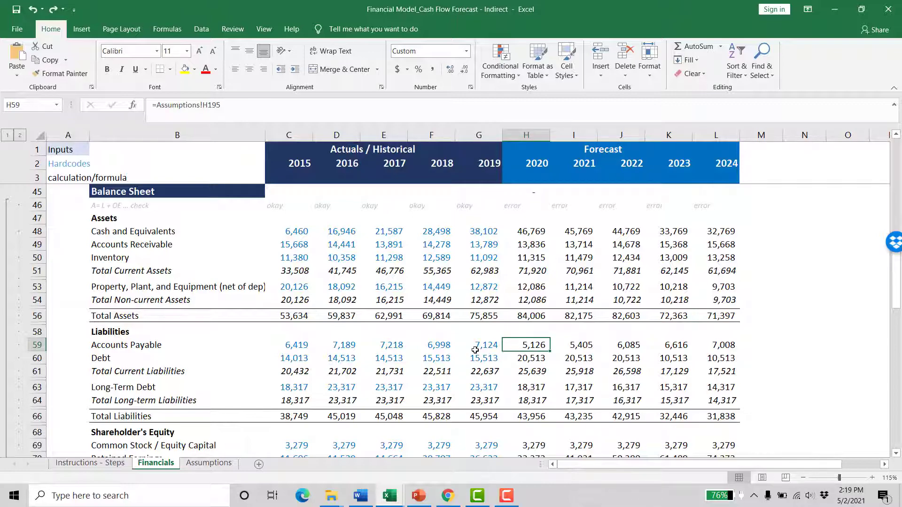
# - Calculate the 2020 A/P working capital change in H84 as 2020 minus 2019 Accounts Payable with =H59-G59
pyautogui.scroll(-11, 475, 350)
pyautogui.click(539, 268)
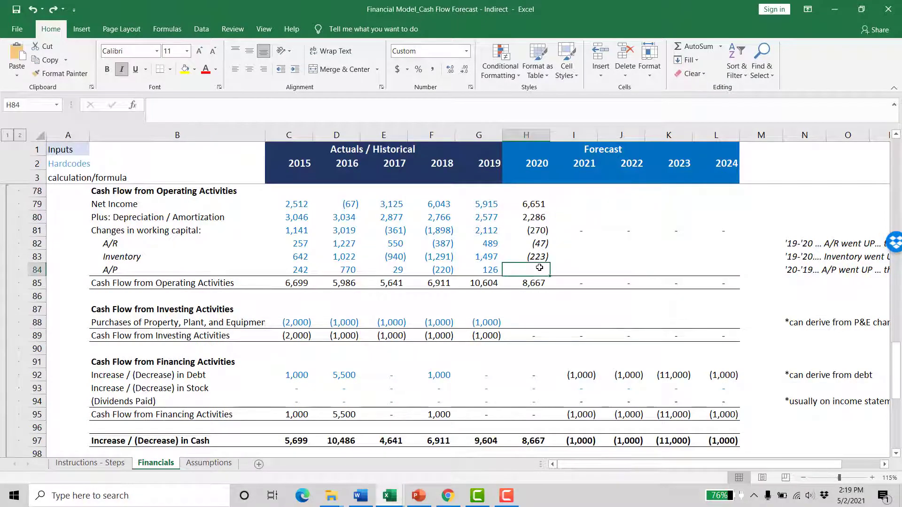
pyautogui.write('=')
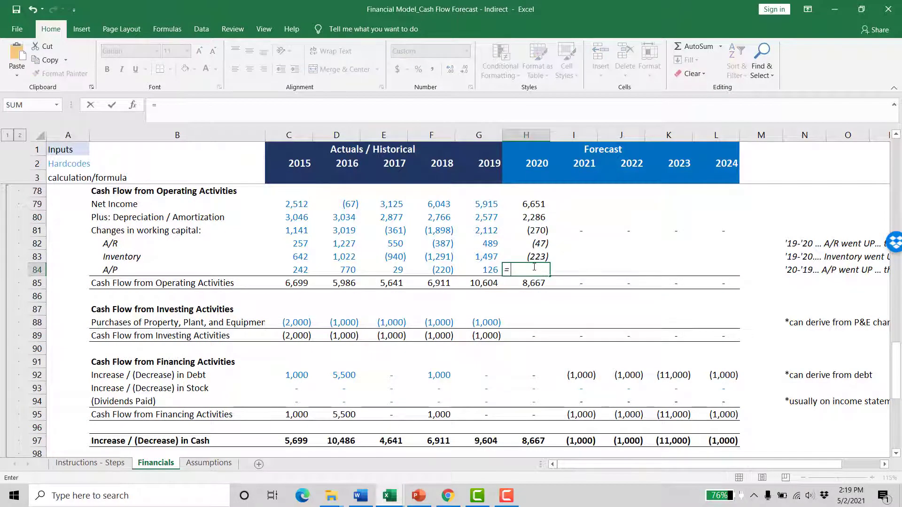
pyautogui.scroll(6, 534, 267)
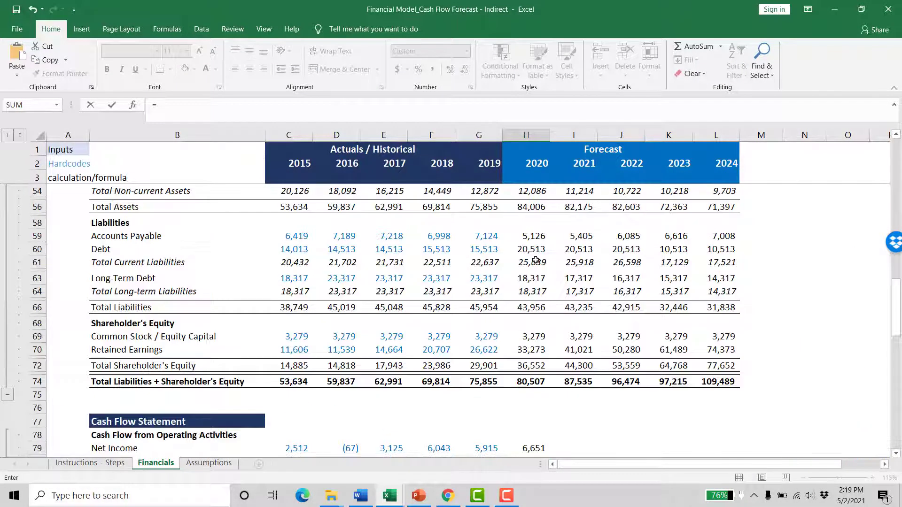
pyautogui.click(528, 236)
pyautogui.write('-')
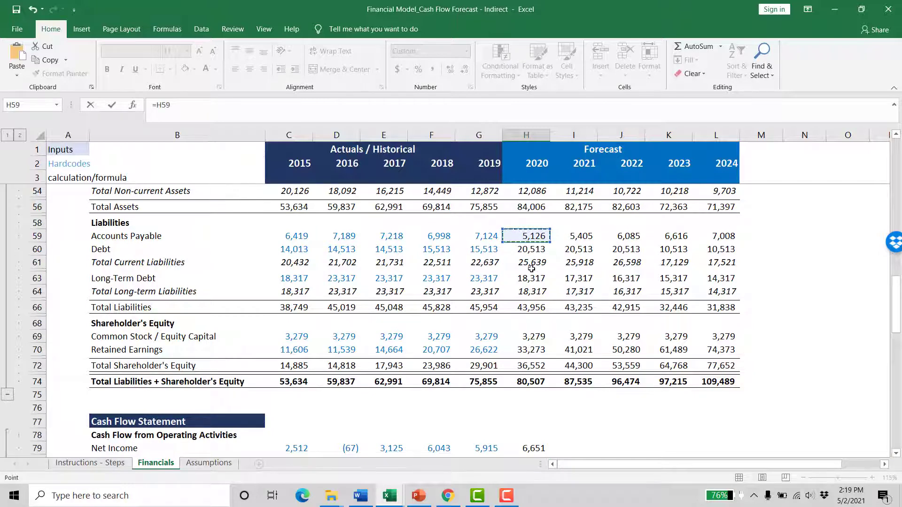
pyautogui.click(493, 239)
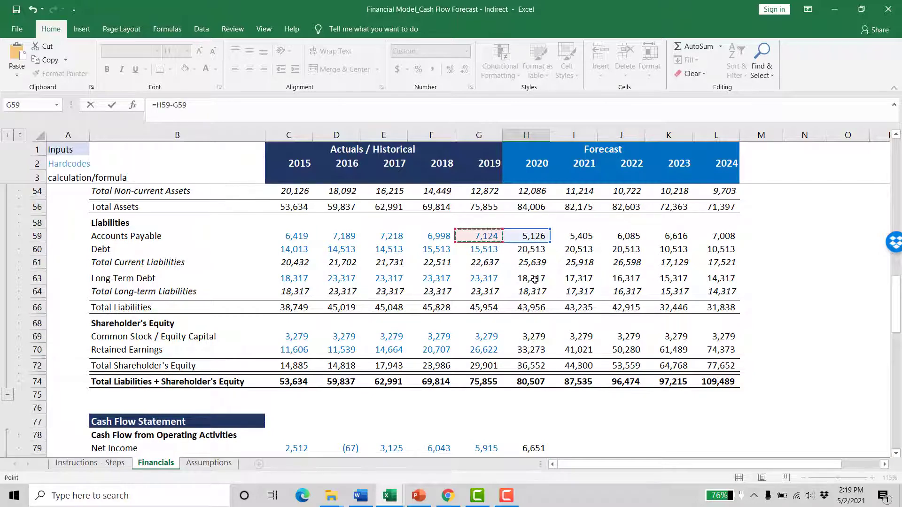
pyautogui.press('Return')
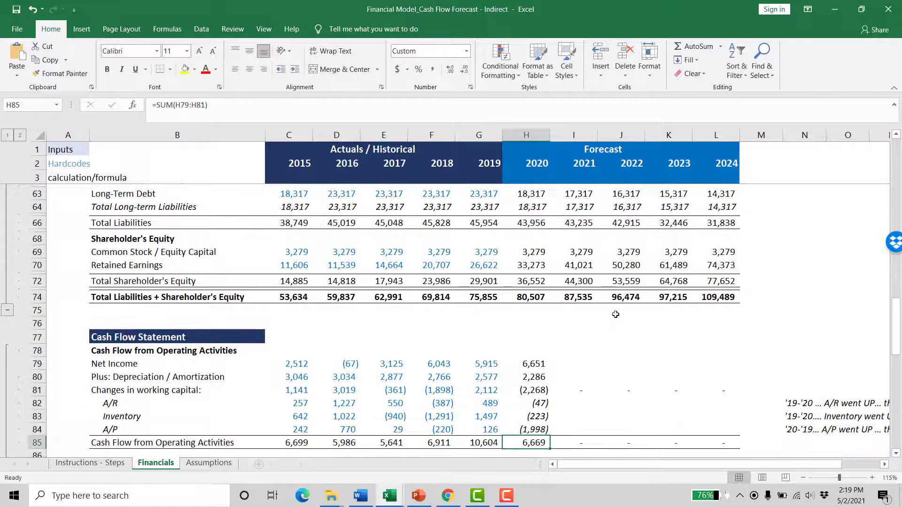
# - Fill the 2020 operating cash flow formulas in H79:H84, from Net Income to A/P, across to 2024 in column L
pyautogui.moveTo(535, 374); pyautogui.dragTo(536, 400)
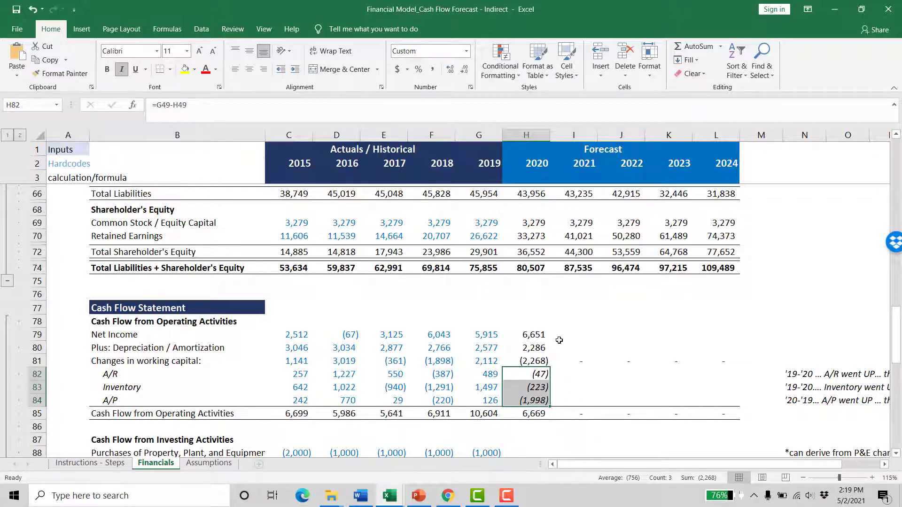
pyautogui.scroll(-2, 558, 340)
pyautogui.click(541, 276)
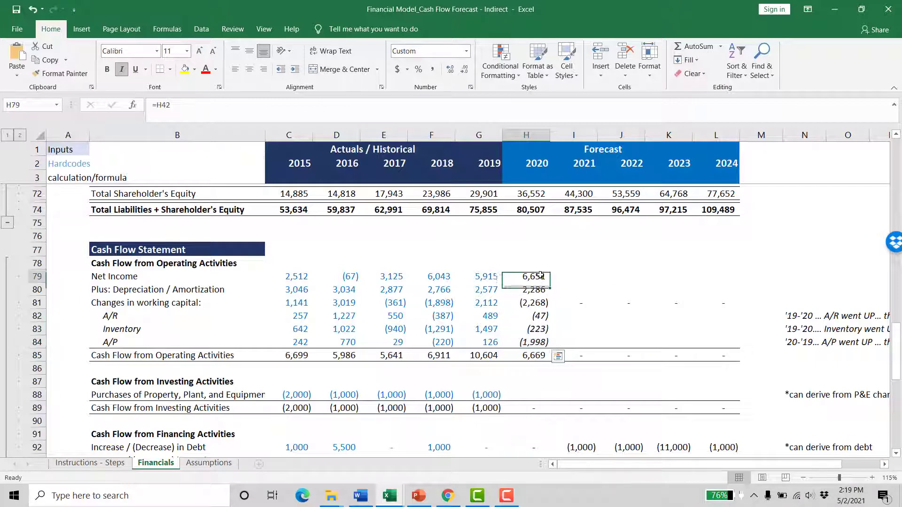
pyautogui.hotkey('shift', 'Down')
pyautogui.hotkey('shift', 'Down')
pyautogui.hotkey('shift', 'Down')
pyautogui.hotkey('shift', 'Down')
pyautogui.hotkey('shift', 'Down')
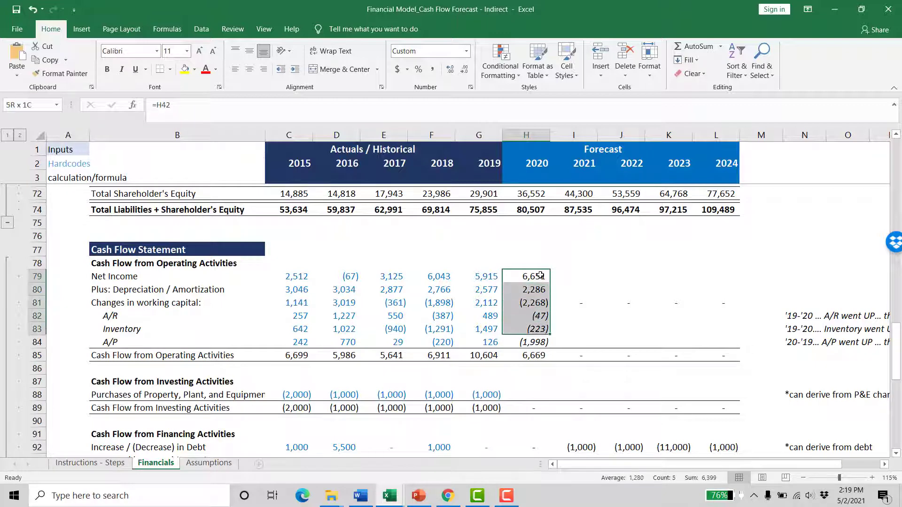
pyautogui.hotkey('ctrl', 'shift', 'Right')
pyautogui.hotkey('ctrl', 'shift', 'Left')
pyautogui.hotkey('shift', 'Right')
pyautogui.hotkey('shift', 'Right')
pyautogui.hotkey('shift', 'Right')
pyautogui.hotkey('shift', 'Right')
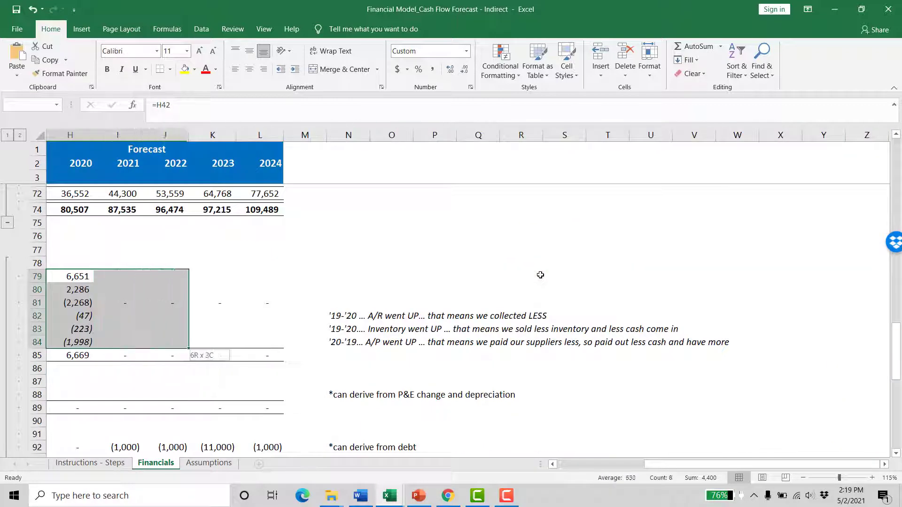
pyautogui.hotkey('ctrl', 'r')
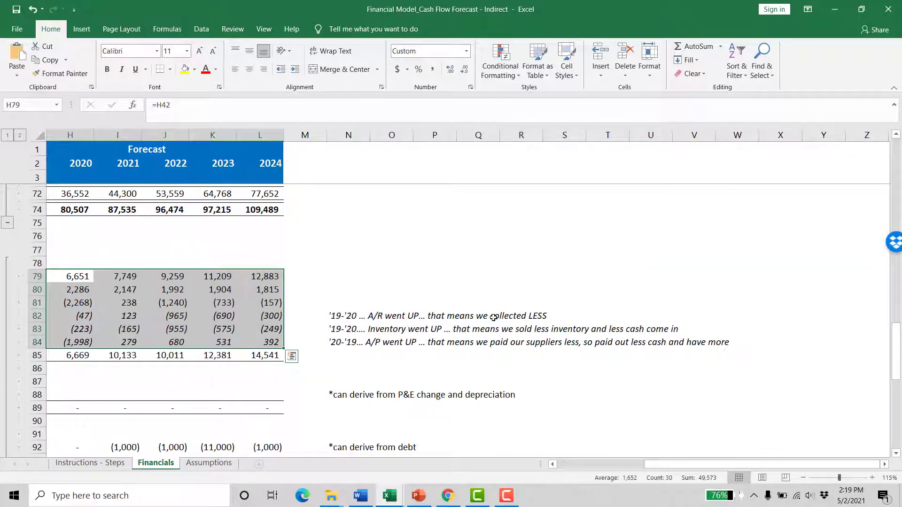
# - Link the 2020 Purchases of Property, Plant, and Equipment in H88 to the negative of 2020 Capital Expenditure with =-Assumptions!H206
pyautogui.moveTo(220, 407); pyautogui.dragTo(2, 390)
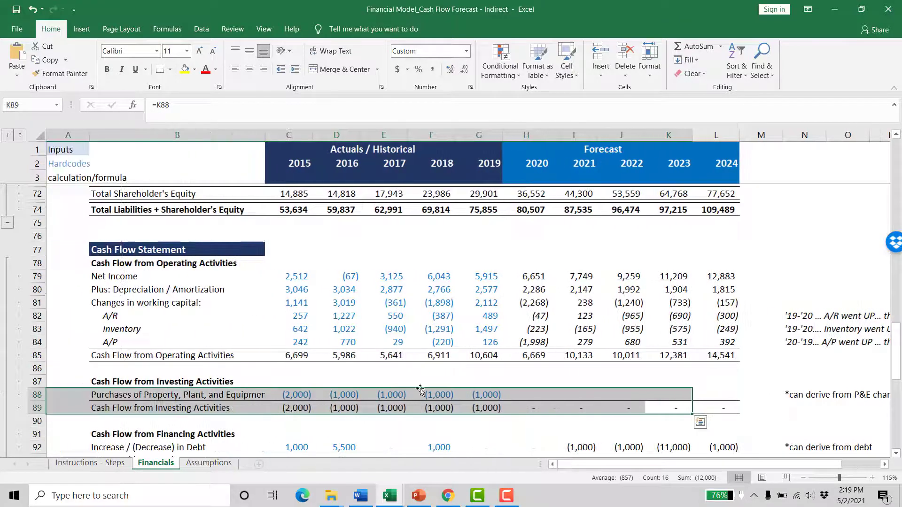
pyautogui.click(535, 372)
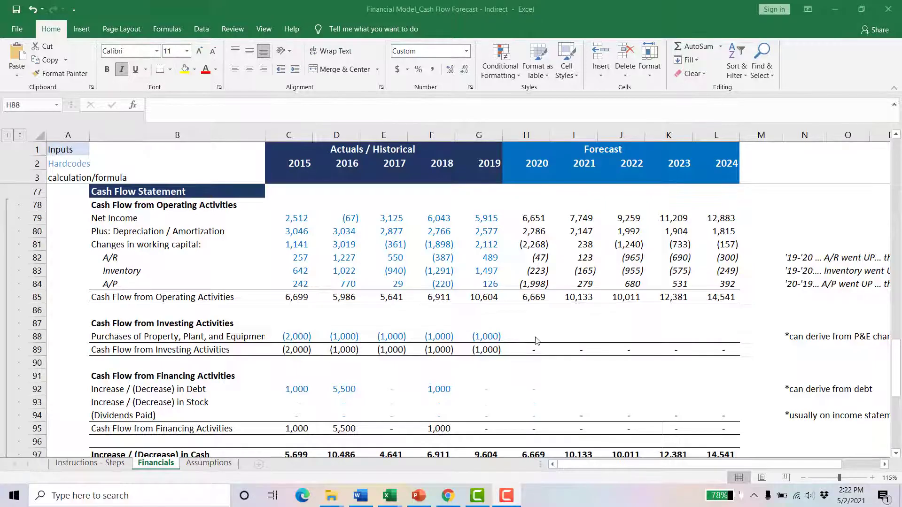
pyautogui.click(521, 338)
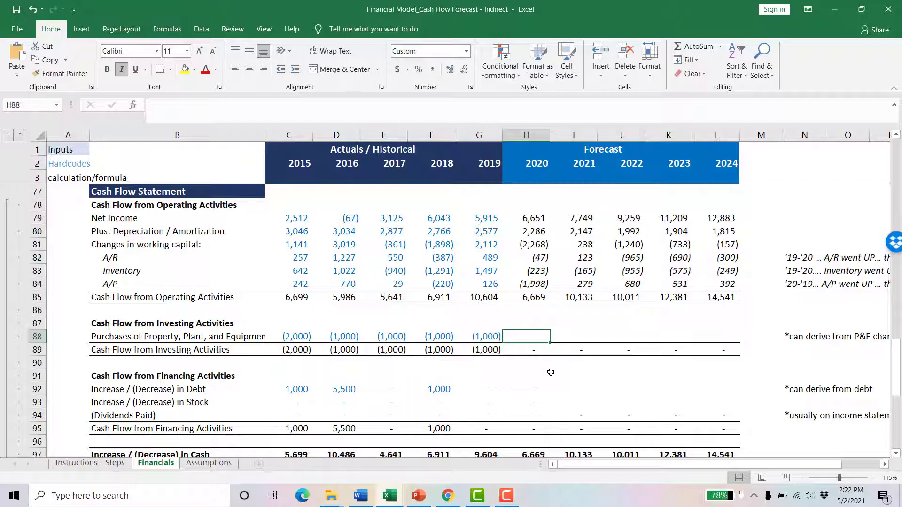
pyautogui.write('=')
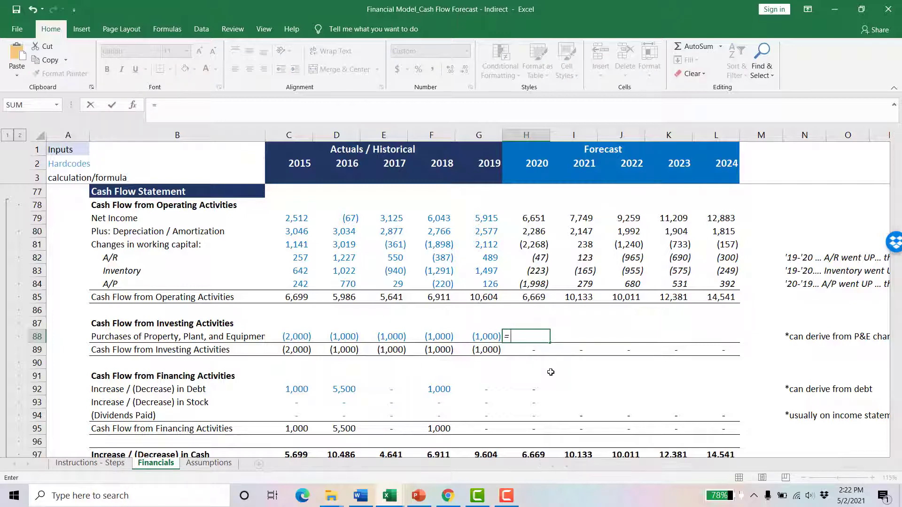
pyautogui.hotkey('ctrl', 'pagedown')
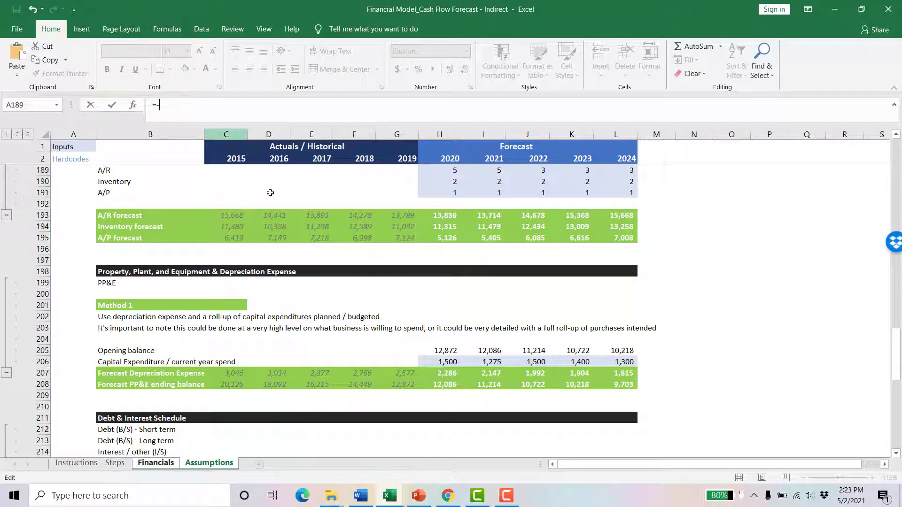
pyautogui.click(451, 361)
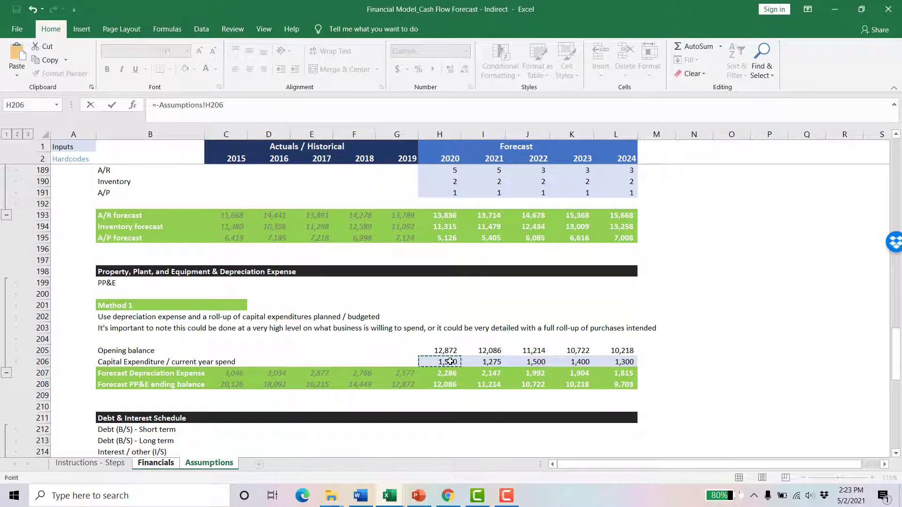
pyautogui.press('Return')
# - Fill the 2020 property, plant and equipment purchases formula in H88 across to 2024 in L88
pyautogui.press('Up')
pyautogui.hotkey('shift', 'Right')
pyautogui.hotkey('shift', 'Right')
pyautogui.hotkey('shift', 'Right')
pyautogui.hotkey('shift', 'Right')
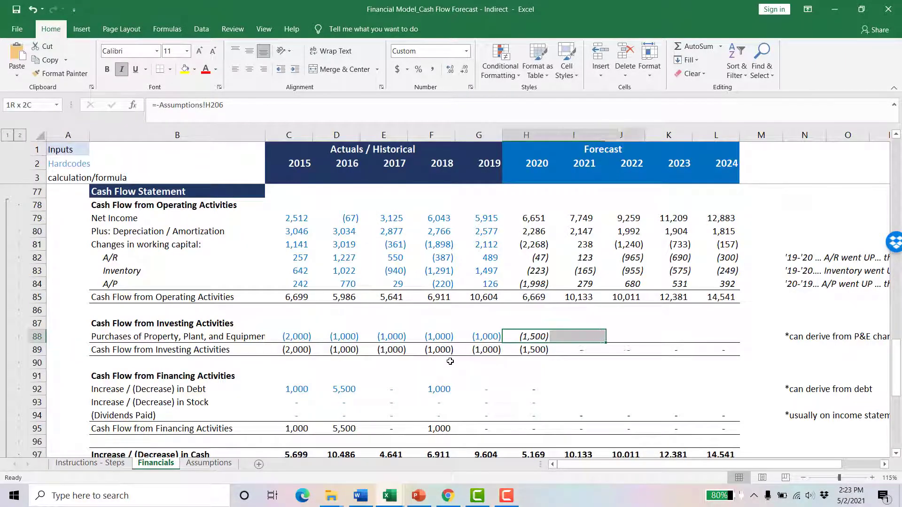
pyautogui.hotkey('ctrl', 'r')
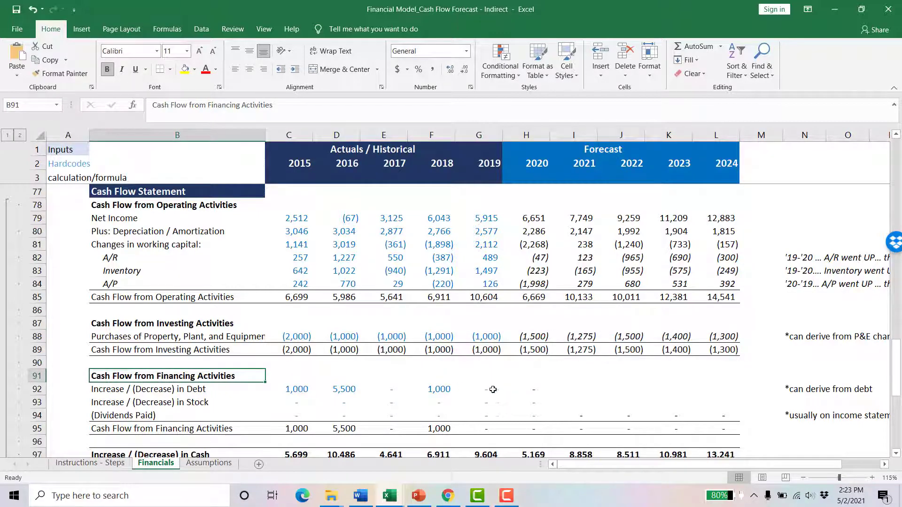
# - Inspect the 2020 debt and stock change formulas in H92 and H93 and the balance sheet cells they reference
pyautogui.click(542, 389)
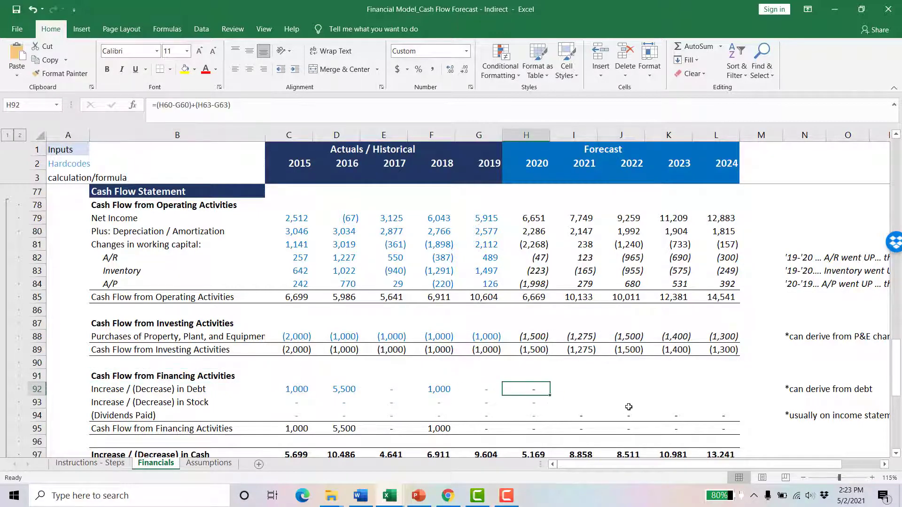
pyautogui.press('F2')
pyautogui.scroll(7, 597, 327)
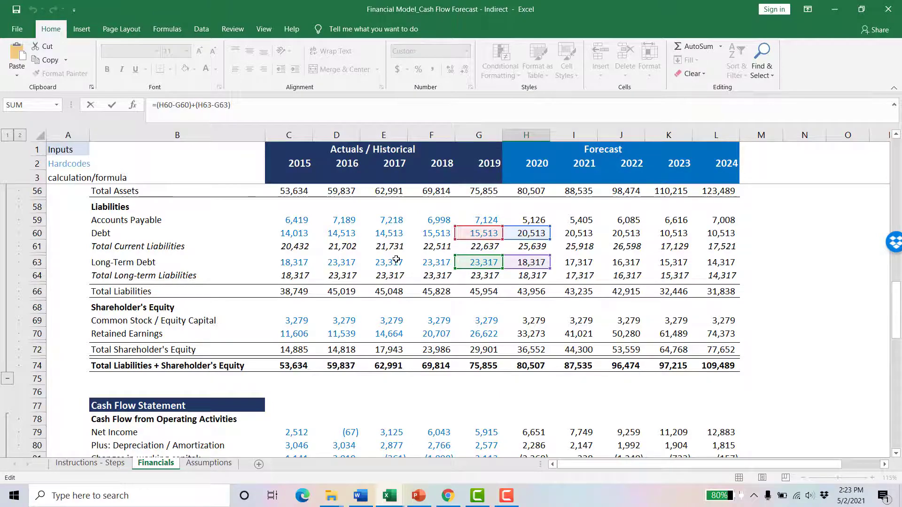
pyautogui.press('Return')
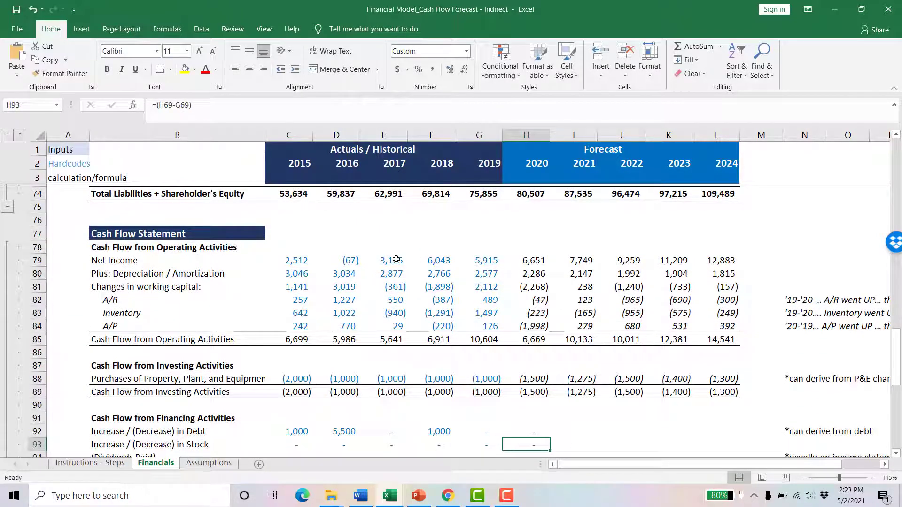
pyautogui.press('F2')
pyautogui.scroll(4, 477, 268)
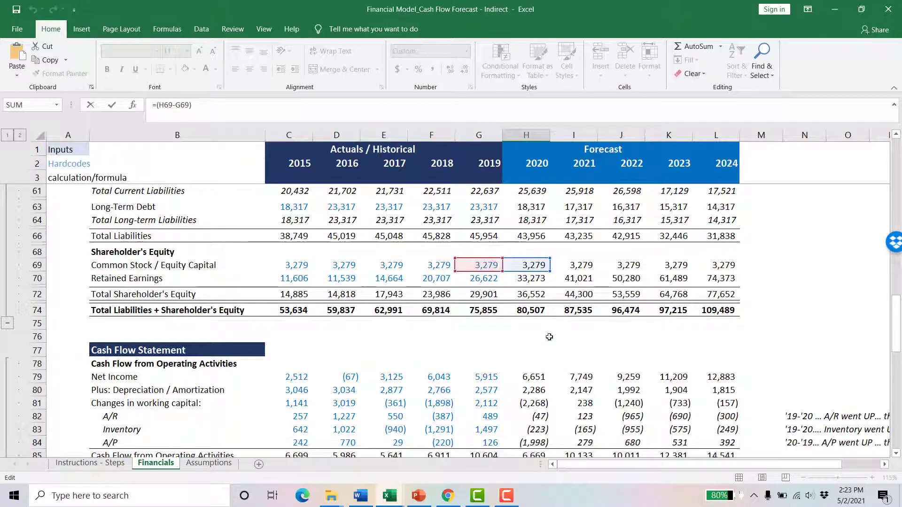
pyautogui.press('Escape')
# - Fill the 2020 debt, stock and dividend formulas in H92:H94 across to 2024 in column L
pyautogui.press('Up')
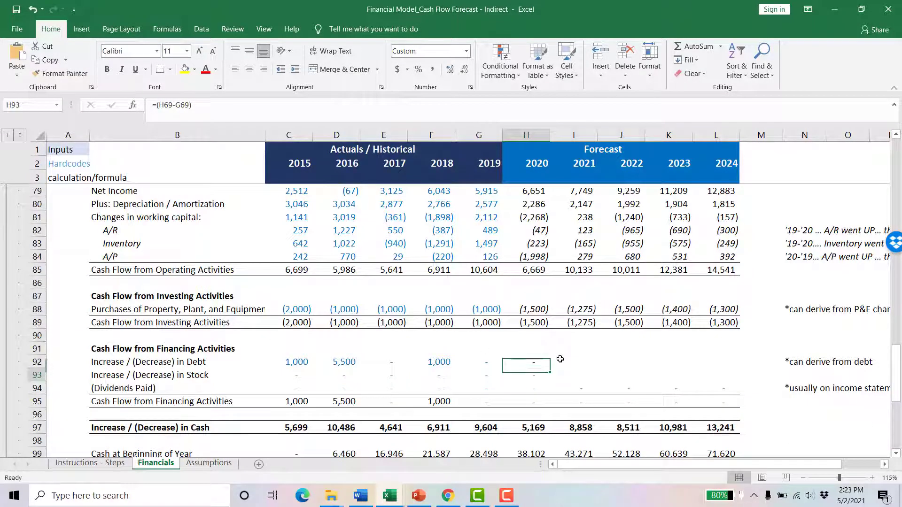
pyautogui.hotkey('shift', 'Down')
pyautogui.hotkey('shift', 'Down')
pyautogui.hotkey('shift', 'Right')
pyautogui.hotkey('shift', 'Right')
pyautogui.hotkey('shift', 'Right')
pyautogui.hotkey('shift', 'Right')
pyautogui.hotkey('ctrl', 'r')
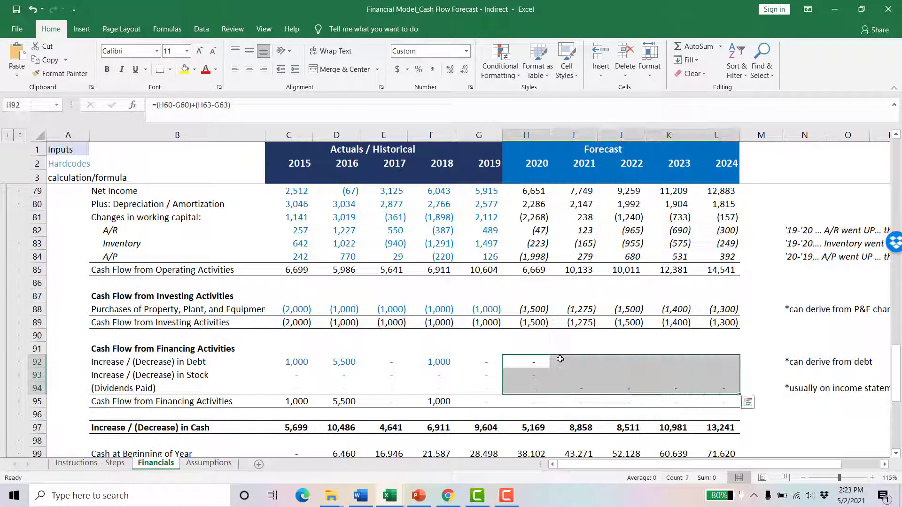
# - Review the 2020 Cash at End of Year in H101 and the Increase / (Decrease) in Cash formula in H97
pyautogui.scroll(-2, 530, 366)
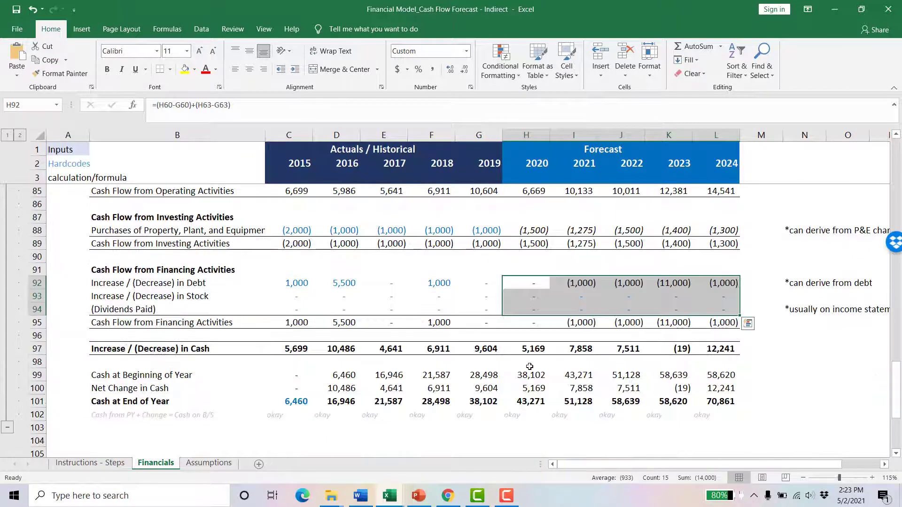
pyautogui.click(530, 402)
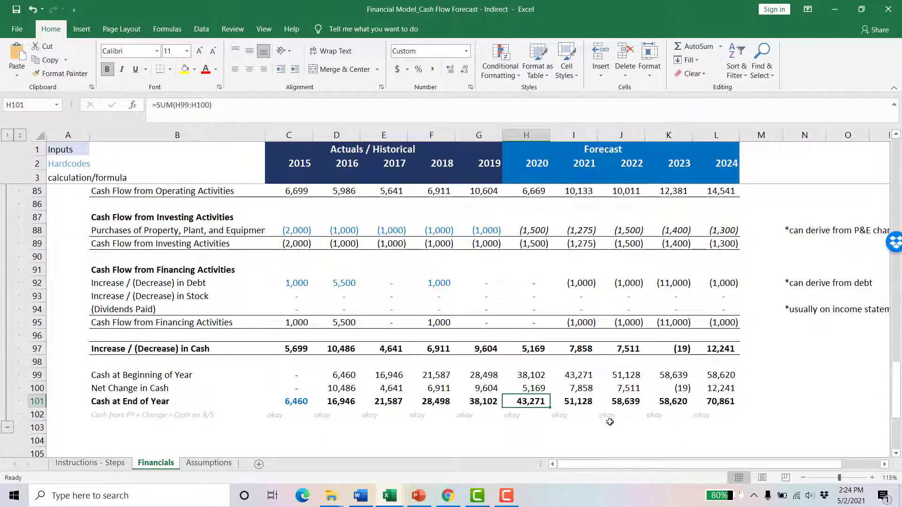
pyautogui.click(540, 349)
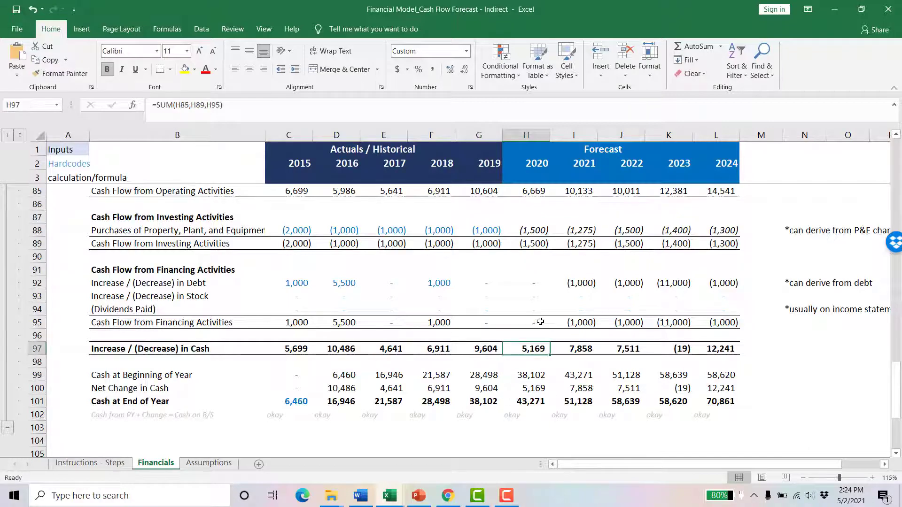
pyautogui.scroll(2, 534, 305)
pyautogui.scroll(-1, 534, 305)
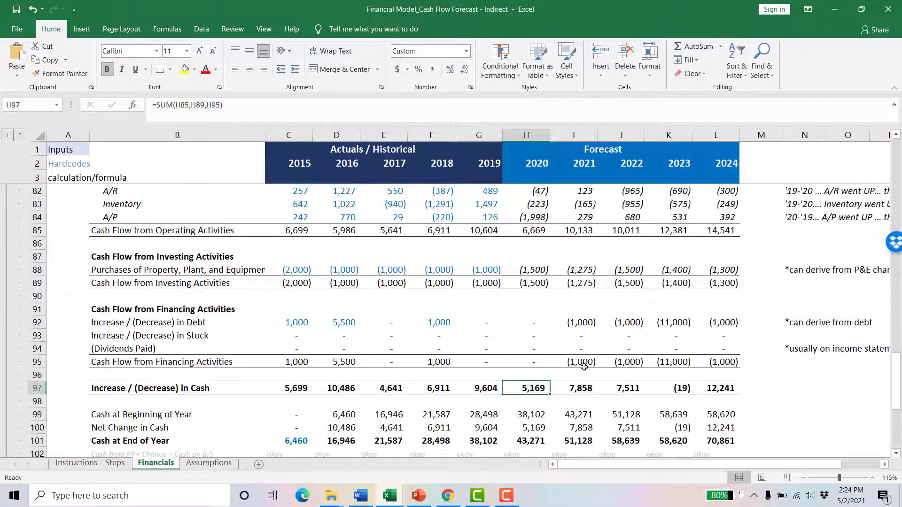
pyautogui.press('F2')
pyautogui.press('Escape')
pyautogui.scroll(-2, 563, 412)
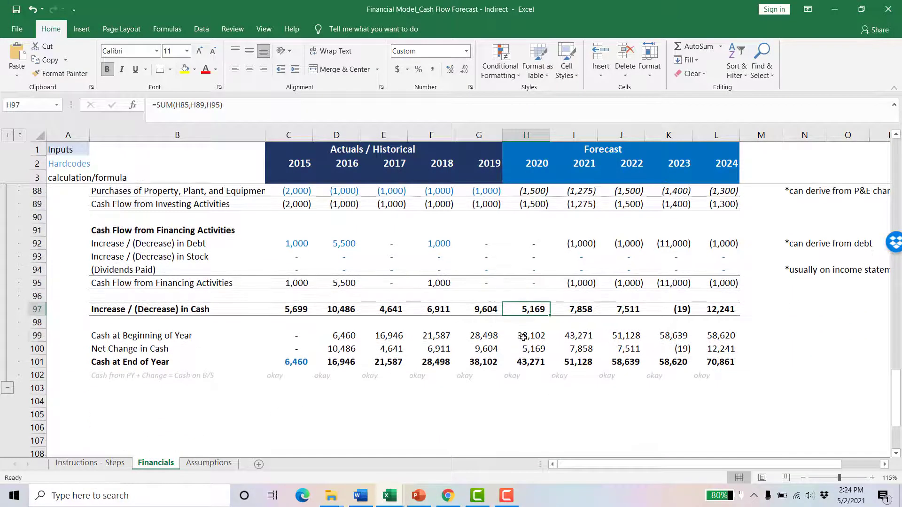
# - Trace the 2020 formulas for Cash at Beginning of Year, Net Change in Cash and Cash at End of Year in H99:H101
pyautogui.click(522, 337)
pyautogui.press('F2')
pyautogui.scroll(17, 584, 358)
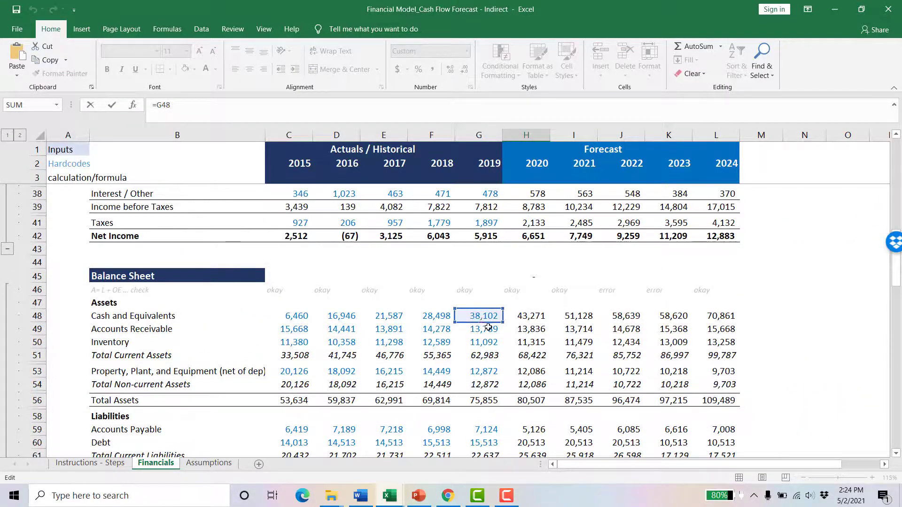
pyautogui.scroll(-15, 487, 324)
pyautogui.press('Escape')
pyautogui.click(521, 427)
pyautogui.press('F2')
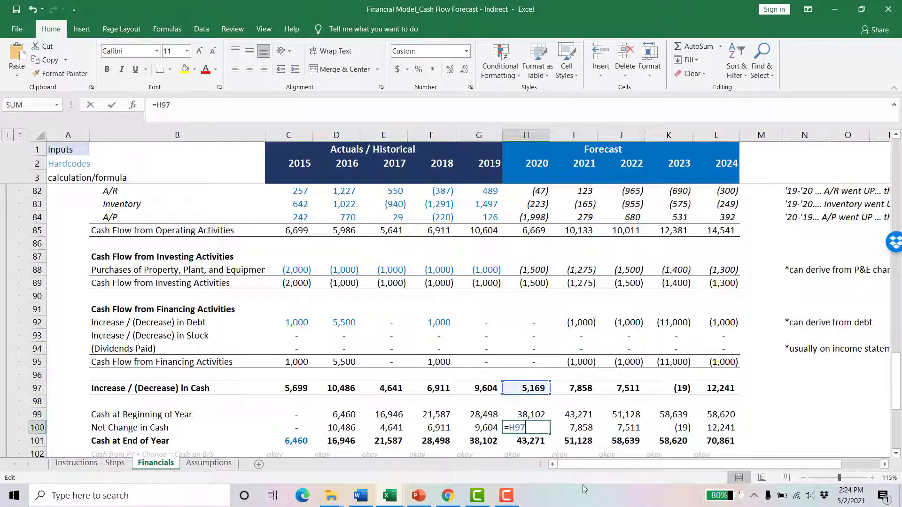
pyautogui.press('Escape')
pyautogui.click(540, 442)
pyautogui.press('F2')
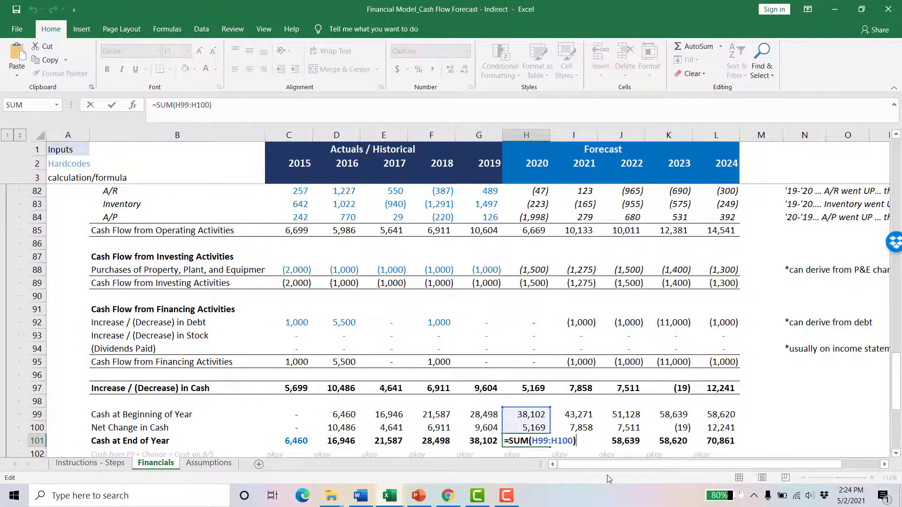
pyautogui.press('Escape')
# - Inspect the check formula in H102 that compares 2020 ending cash with the balance sheet cash
pyautogui.scroll(-2, 541, 397)
pyautogui.click(526, 377)
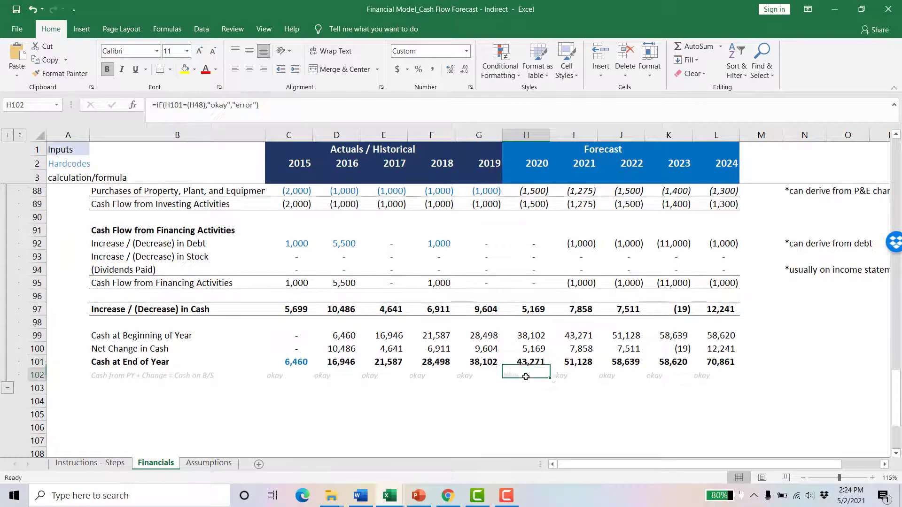
pyautogui.press('F2')
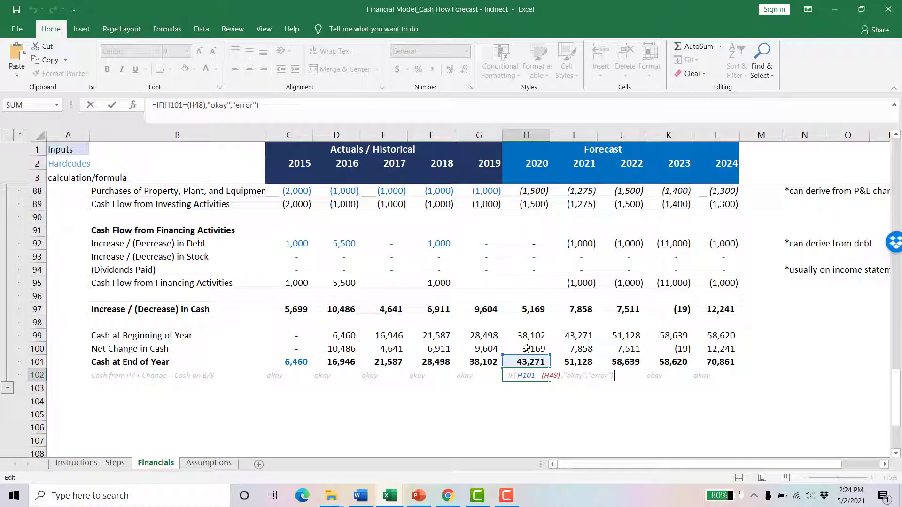
# - Check the 2020 Cash and Equivalents cell H48 on the balance sheet referenced by the H102 check, and close the formula
pyautogui.scroll(20, 526, 347)
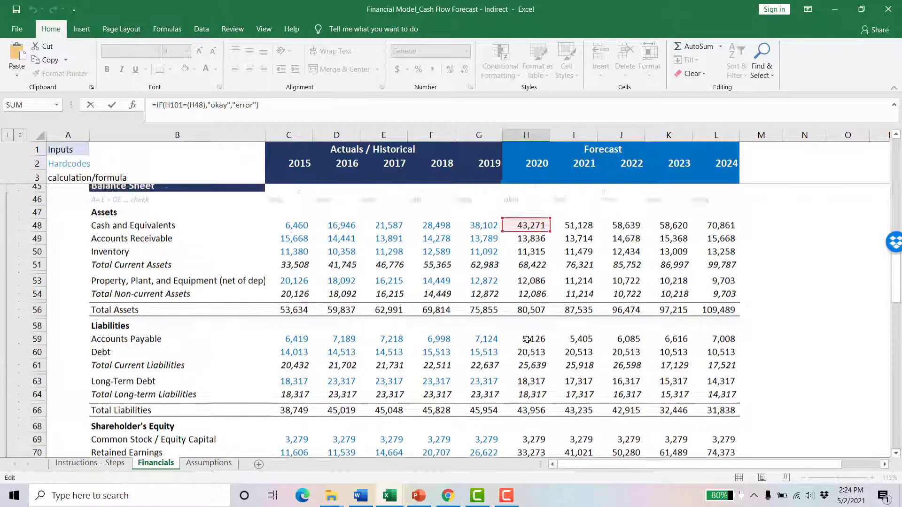
pyautogui.scroll(-3, 541, 301)
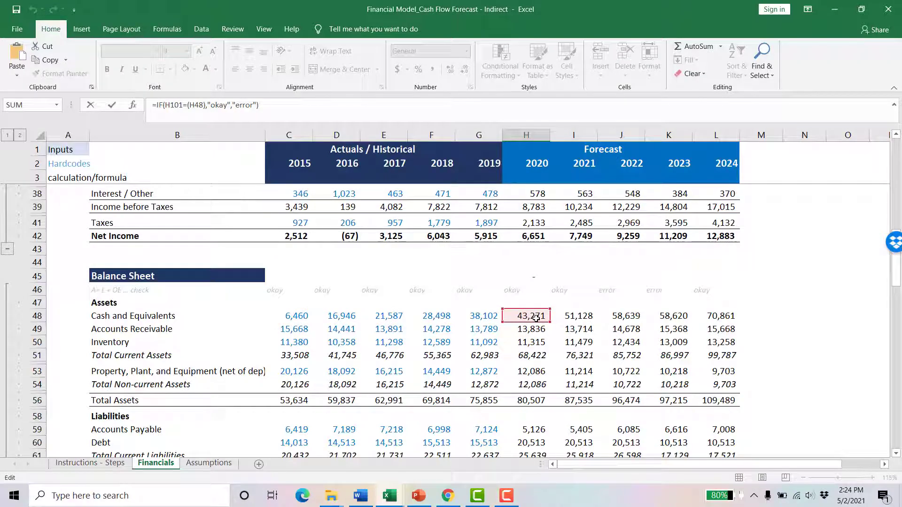
pyautogui.hotkey('ctrl', 'Return')
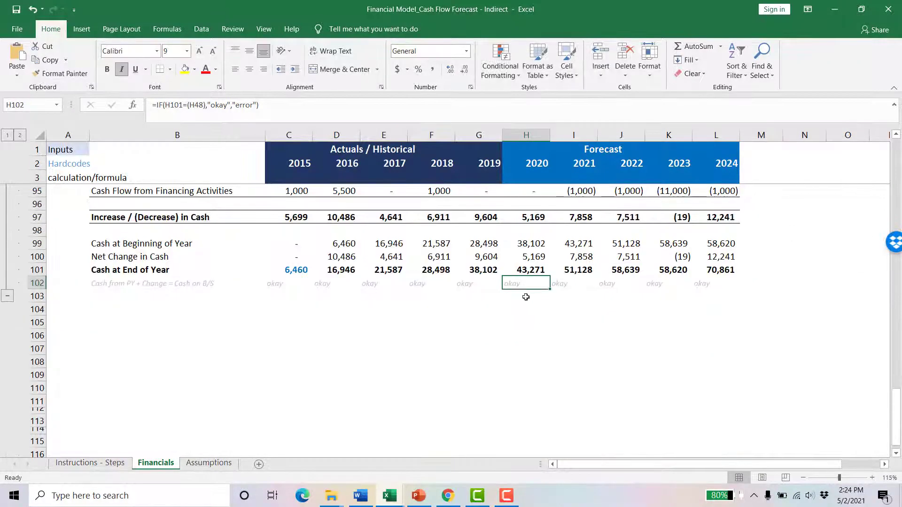
# - Review the 2020–2024 operating cash flow forecast, from Net Income and its adjustments in H79:L84 to the total in H85:L85
pyautogui.scroll(3, 542, 354)
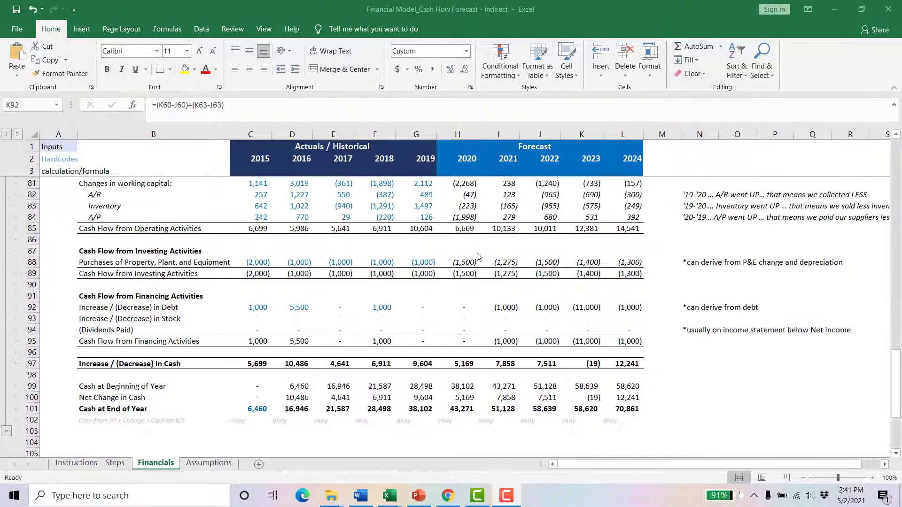
pyautogui.scroll(3, 479, 256)
pyautogui.scroll(-2, 479, 257)
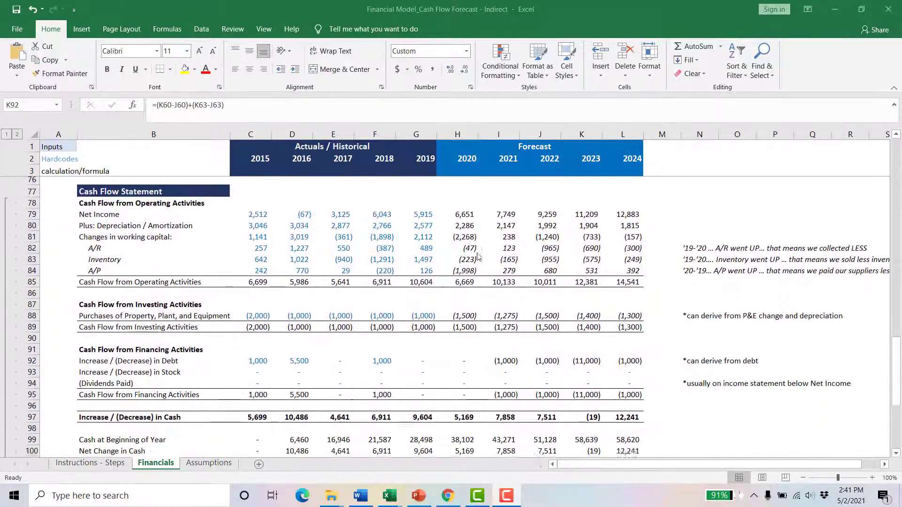
pyautogui.keyDown('ctrl'); pyautogui.scroll(-1, 478, 256); pyautogui.keyUp('ctrl')
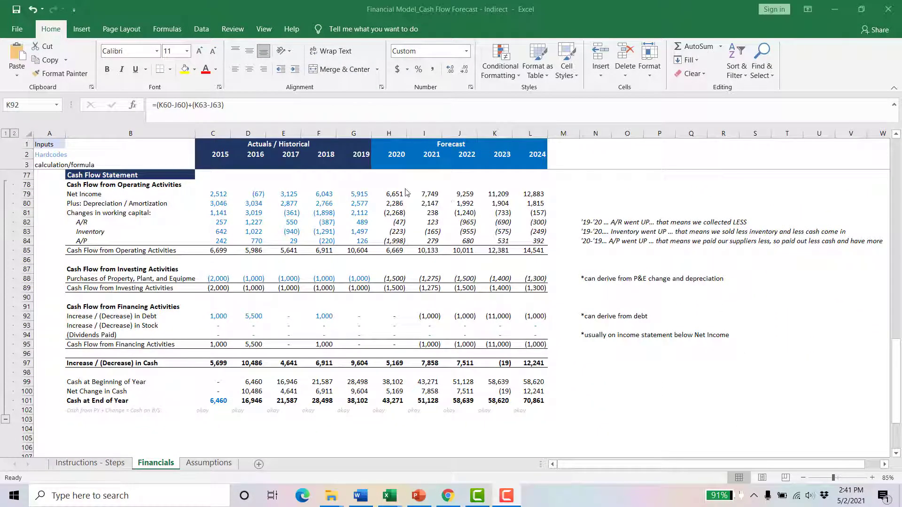
pyautogui.moveTo(397, 194); pyautogui.dragTo(536, 193)
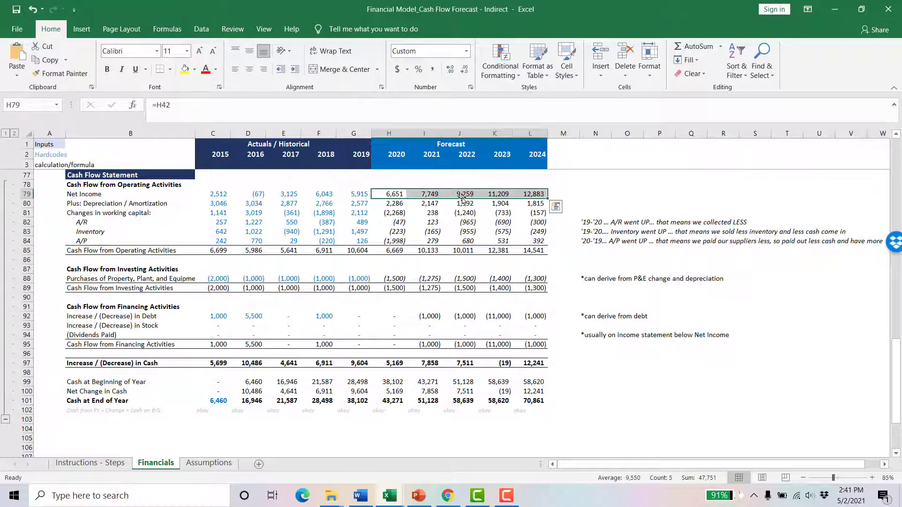
pyautogui.moveTo(395, 205); pyautogui.dragTo(536, 242)
pyautogui.moveTo(91, 249); pyautogui.dragTo(526, 251)
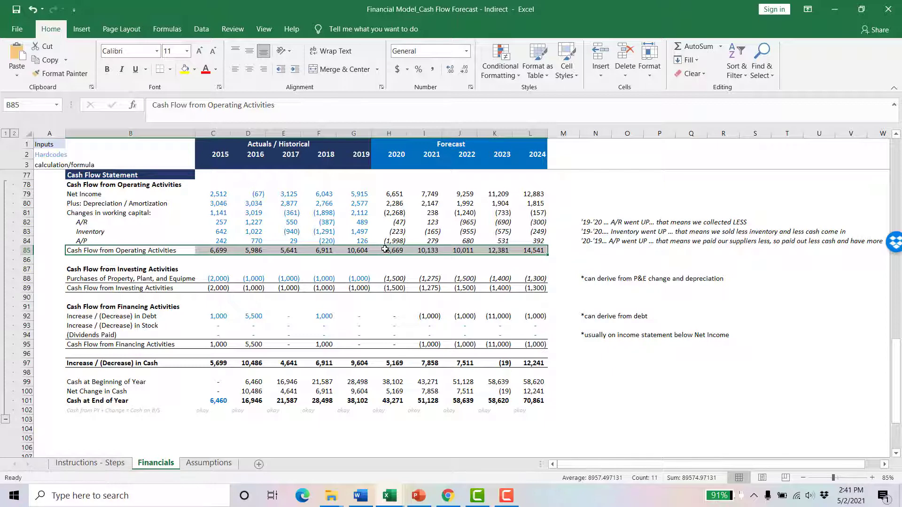
pyautogui.moveTo(391, 251); pyautogui.dragTo(536, 252)
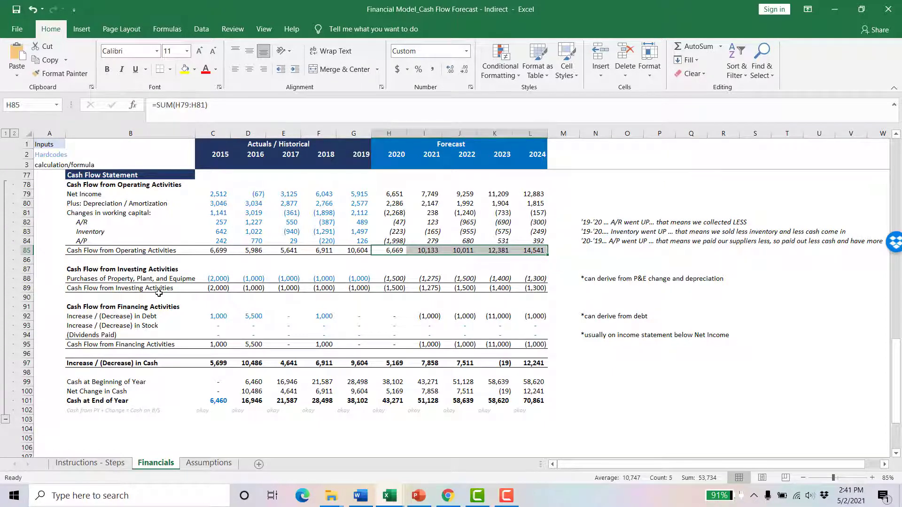
# - Review the forecast property, plant and equipment purchases in H88:L88 and the financing cash flows, including the 2021–2024 debt changes in I92:L92
pyautogui.moveTo(399, 274); pyautogui.dragTo(529, 280)
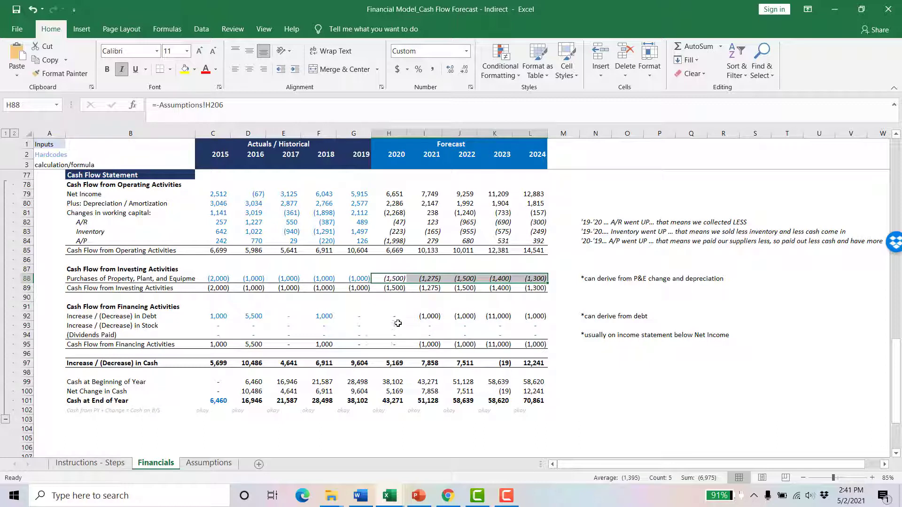
pyautogui.moveTo(398, 345); pyautogui.dragTo(535, 345)
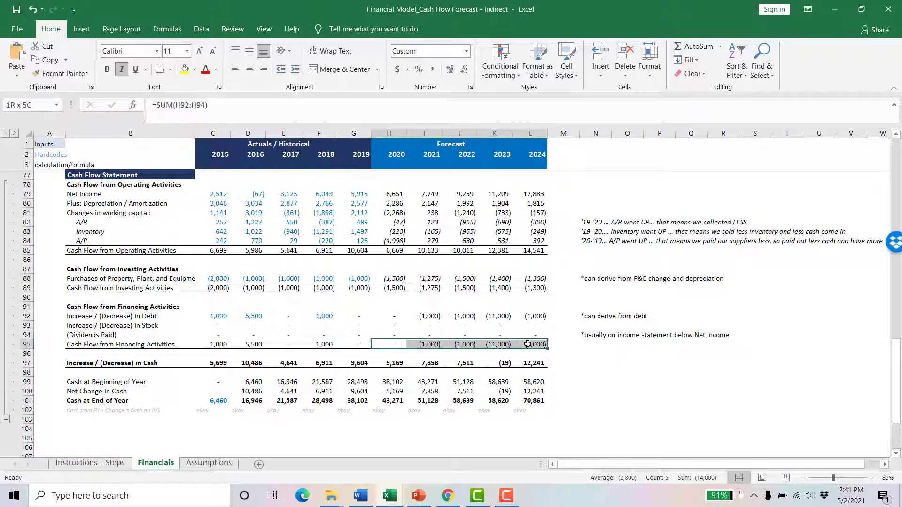
pyautogui.click(423, 316)
pyautogui.moveTo(422, 316); pyautogui.dragTo(532, 315)
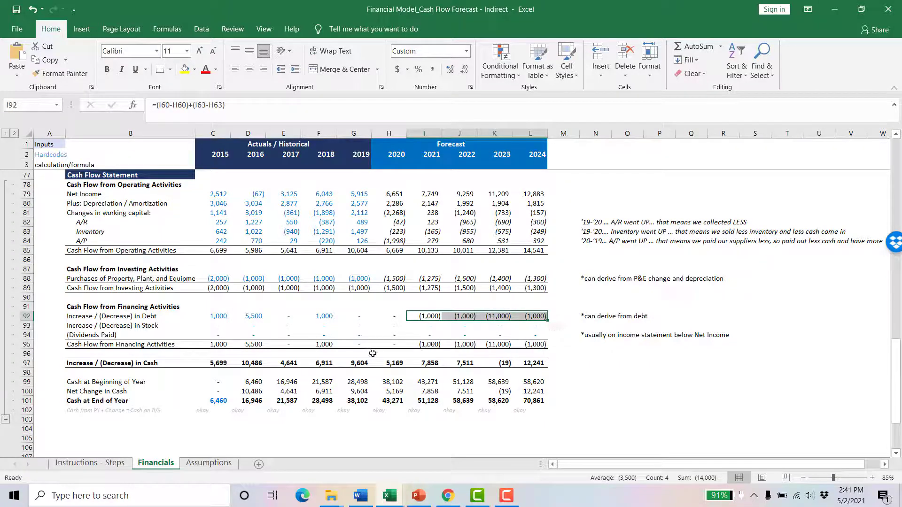
# - Review the 2020–2024 Increase / (Decrease) in Cash in H97:L97 against the cash flow sections that feed it
pyautogui.moveTo(393, 363); pyautogui.dragTo(540, 363)
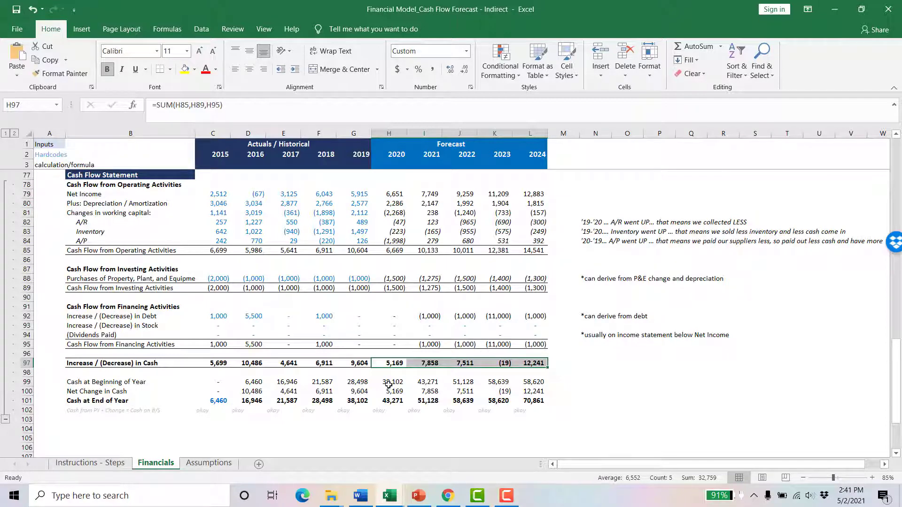
pyautogui.scroll(1, 408, 306)
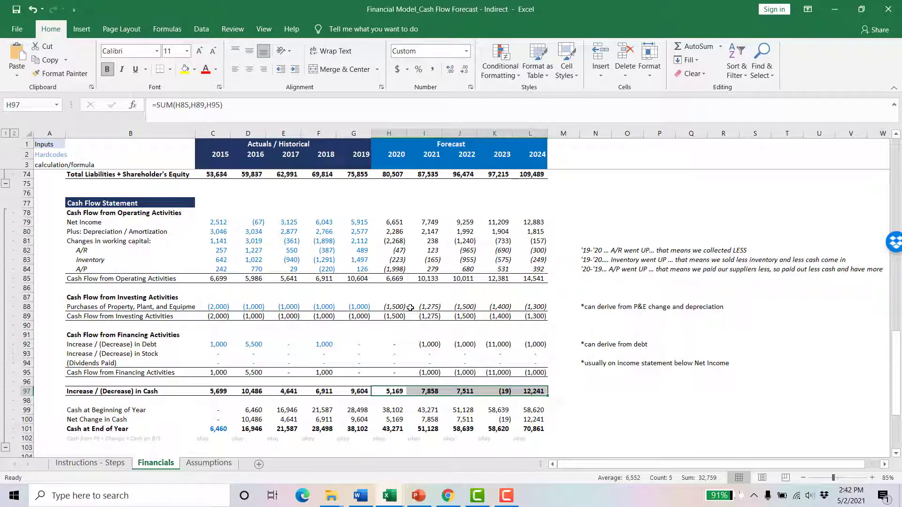
pyautogui.scroll(3, 412, 309)
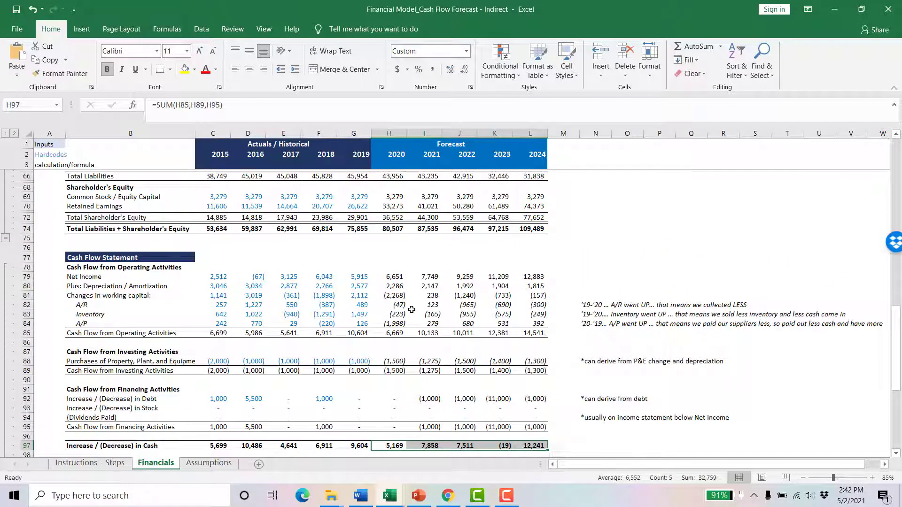
pyautogui.scroll(-2, 414, 312)
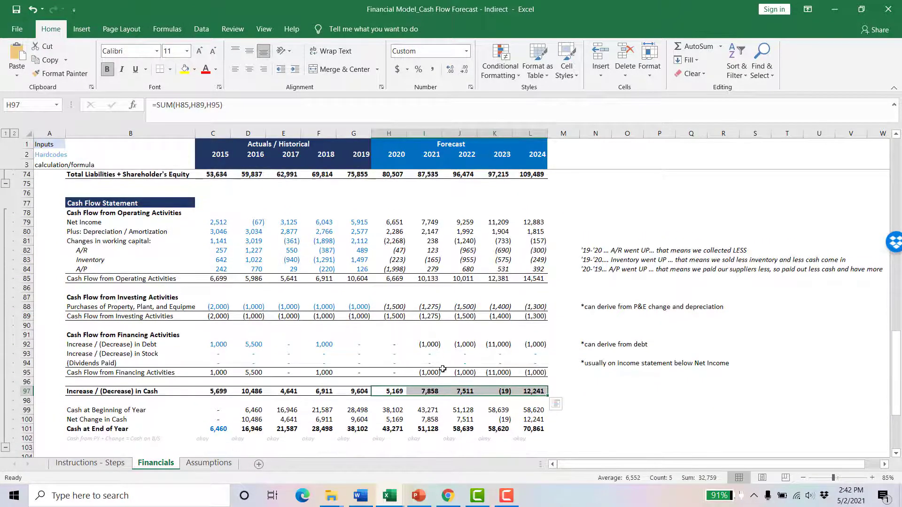
pyautogui.scroll(-1, 443, 371)
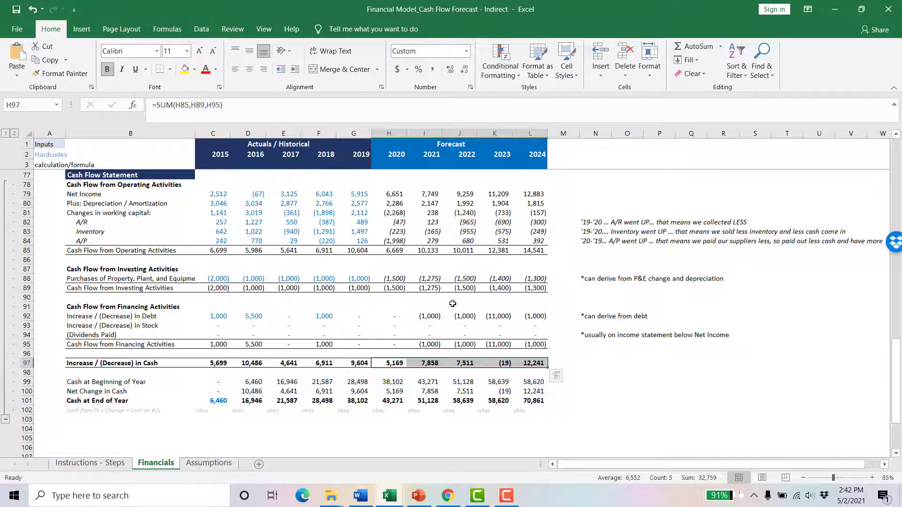
pyautogui.scroll(1, 452, 309)
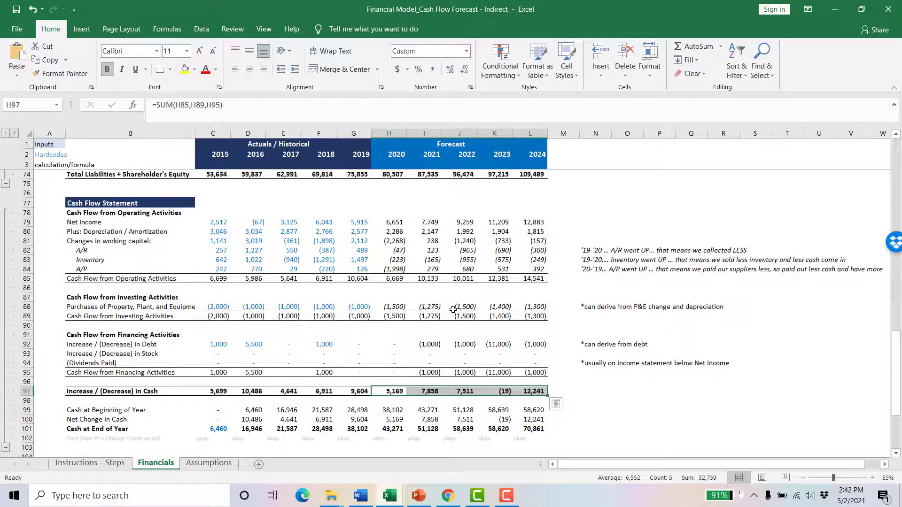